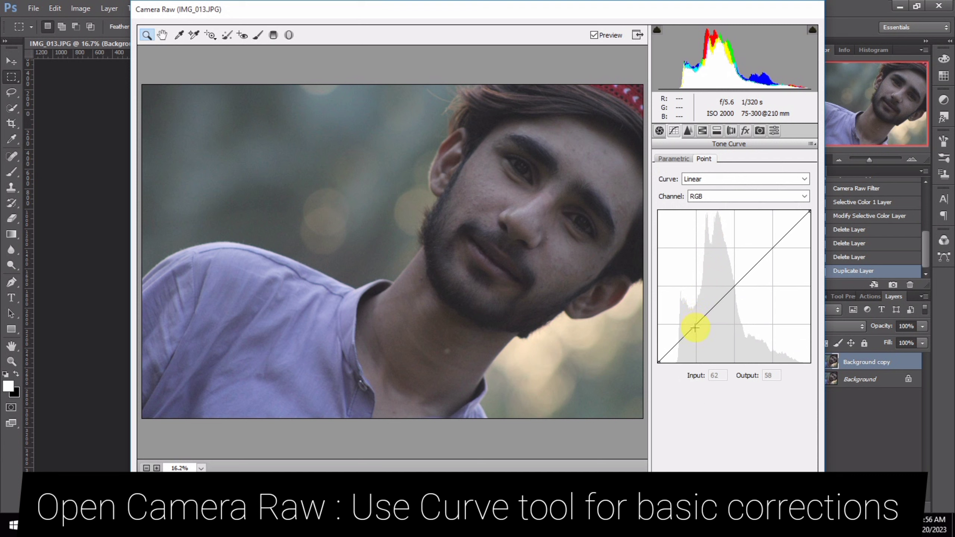
# - Add shadow, midtone and highlight points to the RGB tone curve and raise them to input/output 57/74, 115/138 and 180/205
pyautogui.click(735, 286)
pyautogui.click(773, 247)
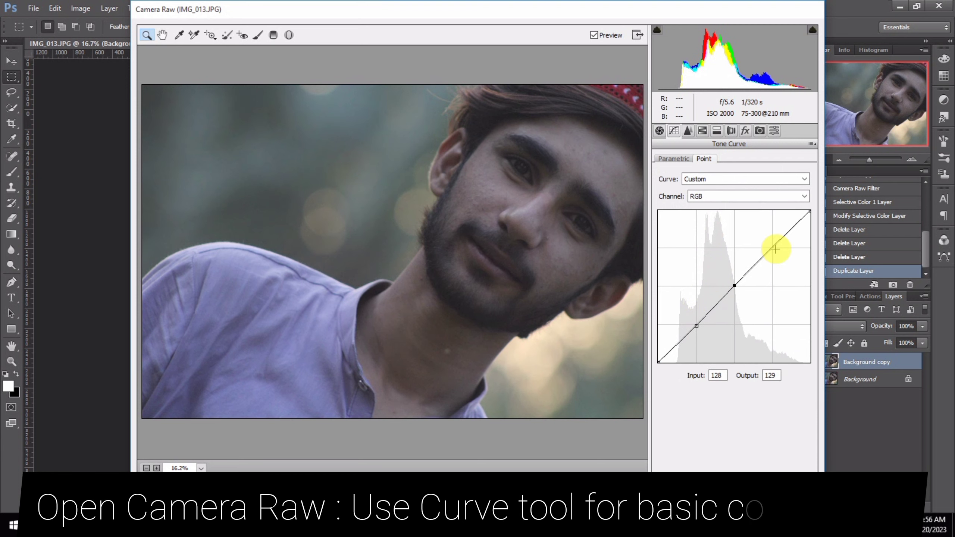
pyautogui.click(697, 326)
pyautogui.moveTo(697, 326); pyautogui.dragTo(693, 321)
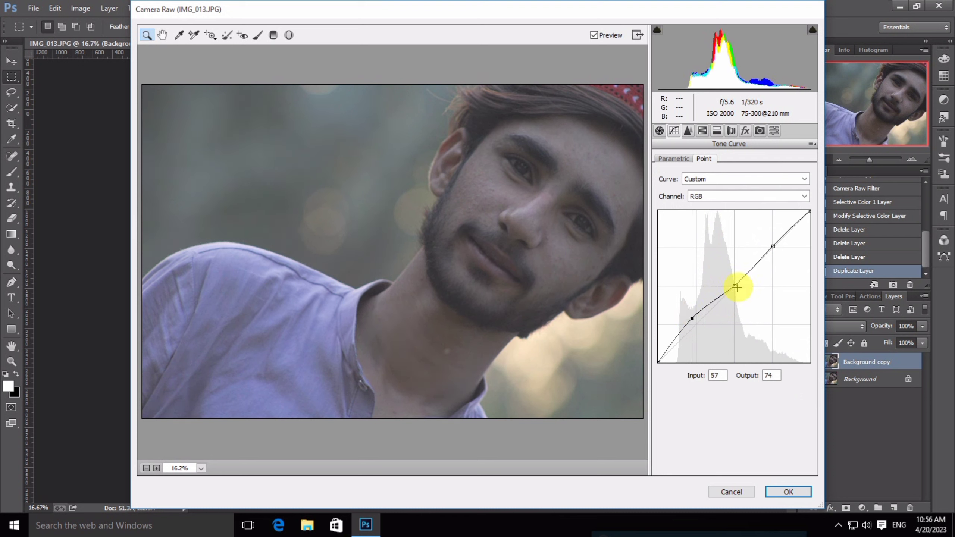
pyautogui.moveTo(736, 287); pyautogui.dragTo(727, 281)
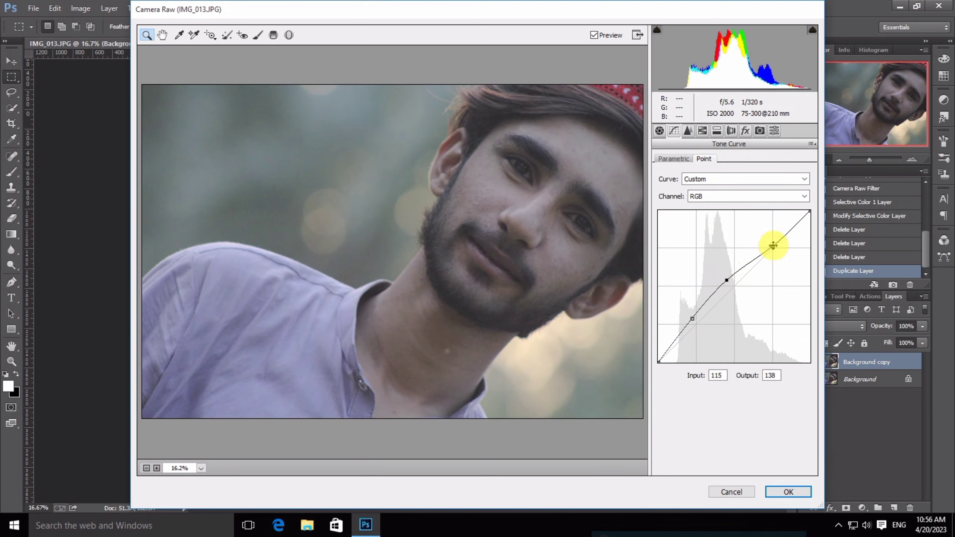
pyautogui.moveTo(772, 246)
pyautogui.mouseDown()
pyautogui.moveTo(782, 256)
pyautogui.moveTo(766, 240)
pyautogui.mouseUp()
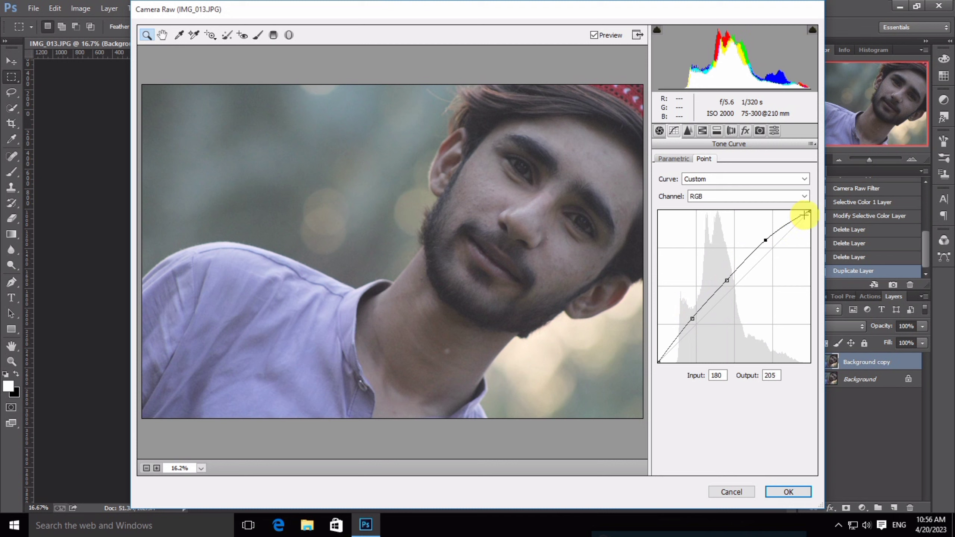
# - Pull the curve's white point slightly inward at output 255, set the black point to input 26, output 0, and apply the filter
pyautogui.moveTo(808, 213)
pyautogui.mouseDown()
pyautogui.moveTo(790, 208)
pyautogui.moveTo(800, 211)
pyautogui.mouseUp()
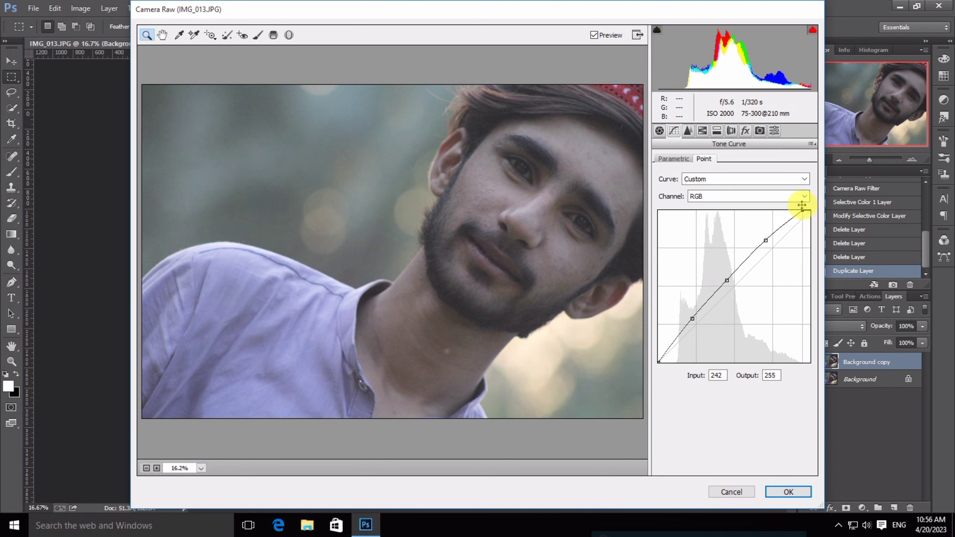
pyautogui.moveTo(663, 362); pyautogui.dragTo(675, 375)
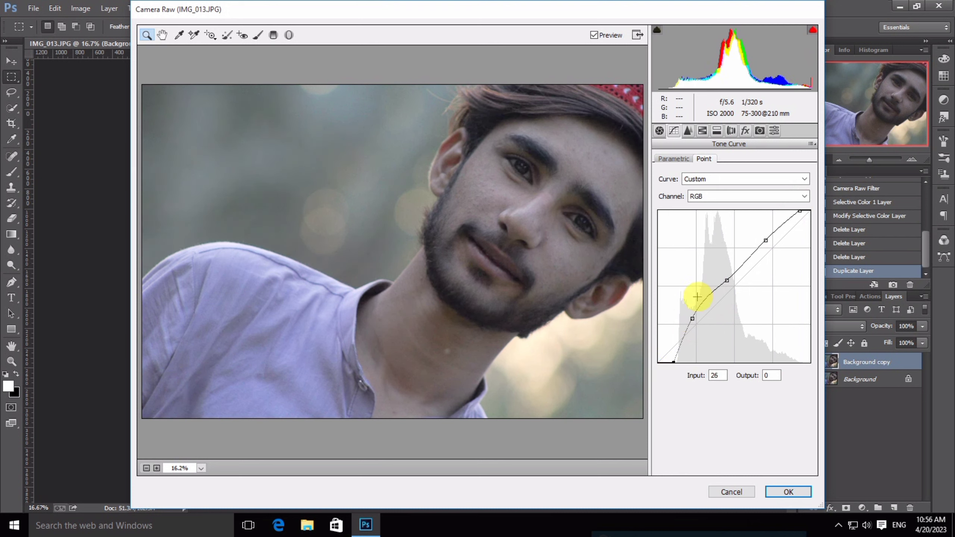
pyautogui.click(693, 319)
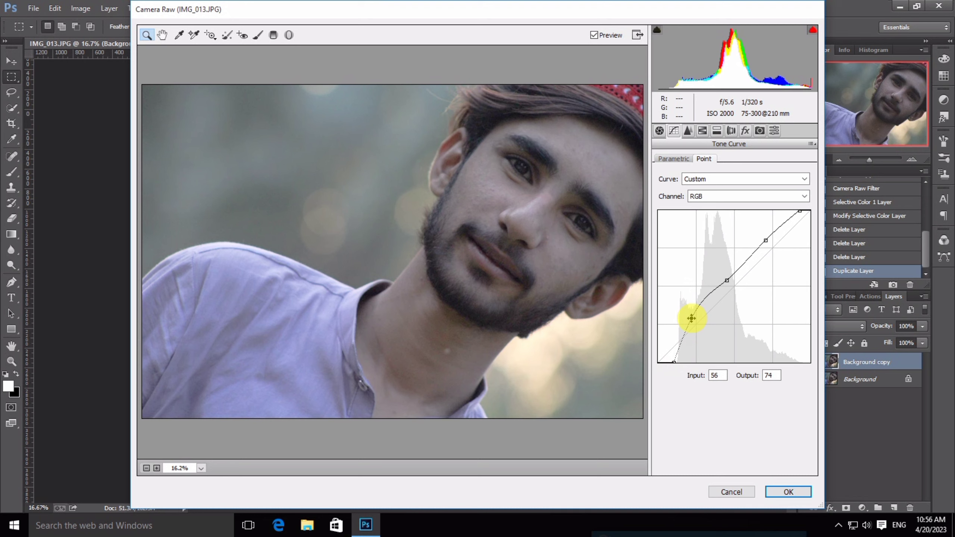
pyautogui.click(786, 493)
# - Compare the corrected Background copy layer with the original by toggling its visibility, and duplicate it
pyautogui.click(807, 362)
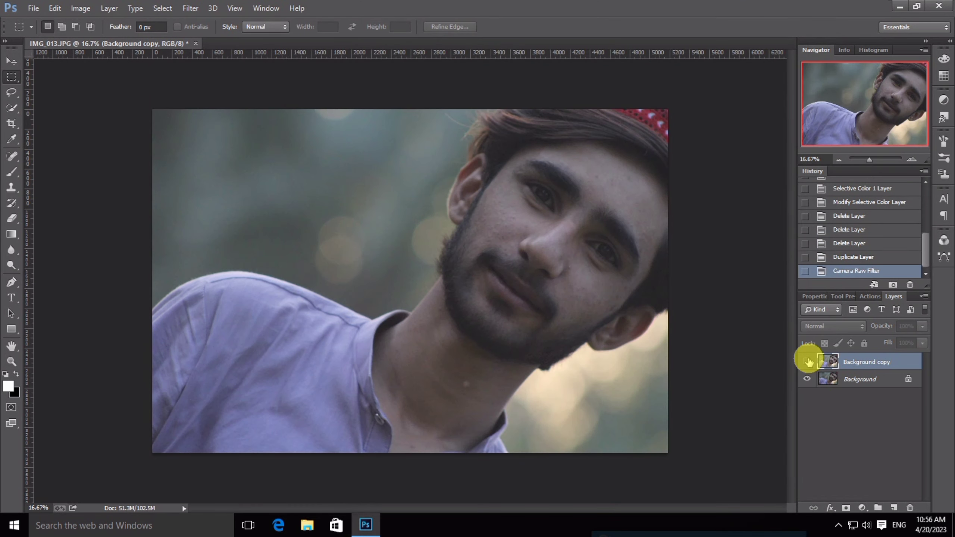
pyautogui.click(807, 362)
pyautogui.moveTo(869, 363); pyautogui.dragTo(894, 506)
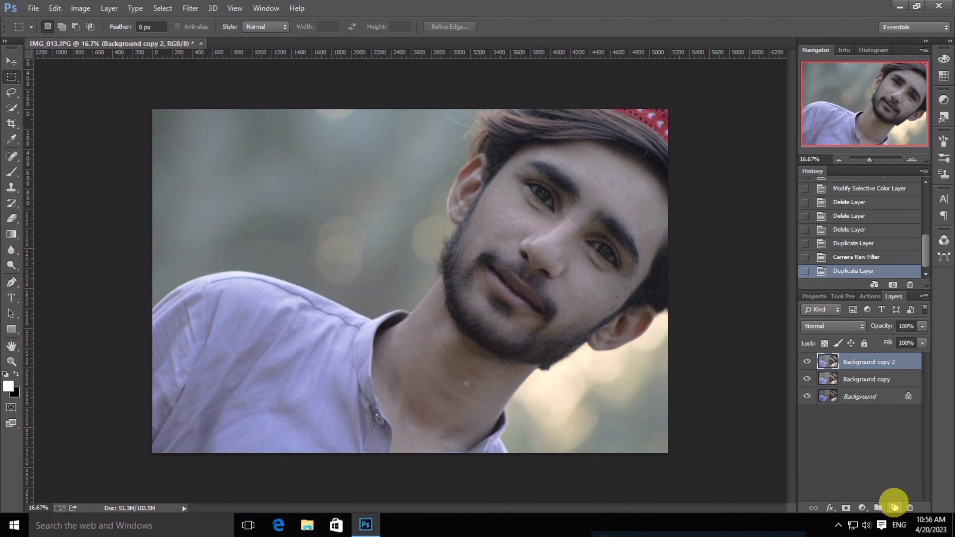
# - Open the Camera Raw filter on the new layer and set Exposure +0.30, Contrast +12, Highlights -100 and Shadows +82
pyautogui.click(190, 8)
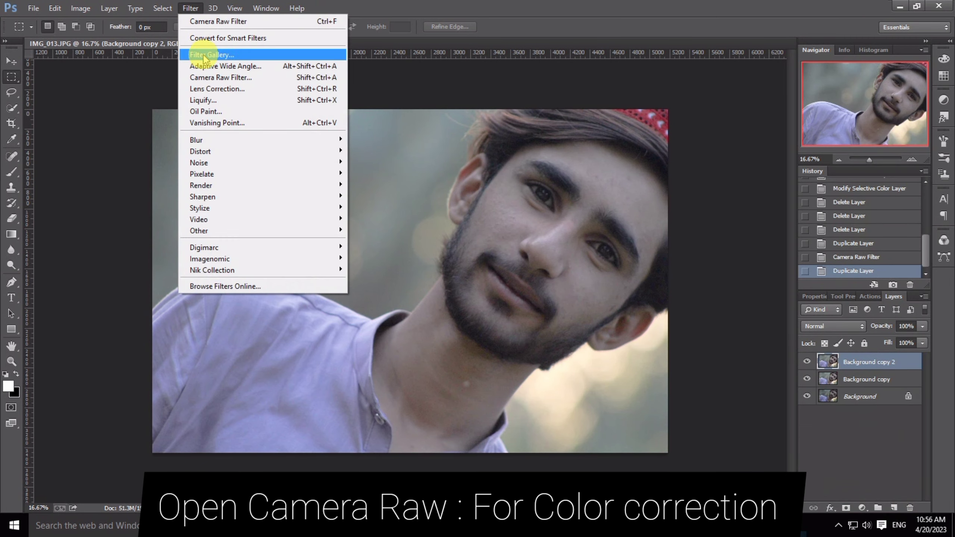
pyautogui.click(208, 78)
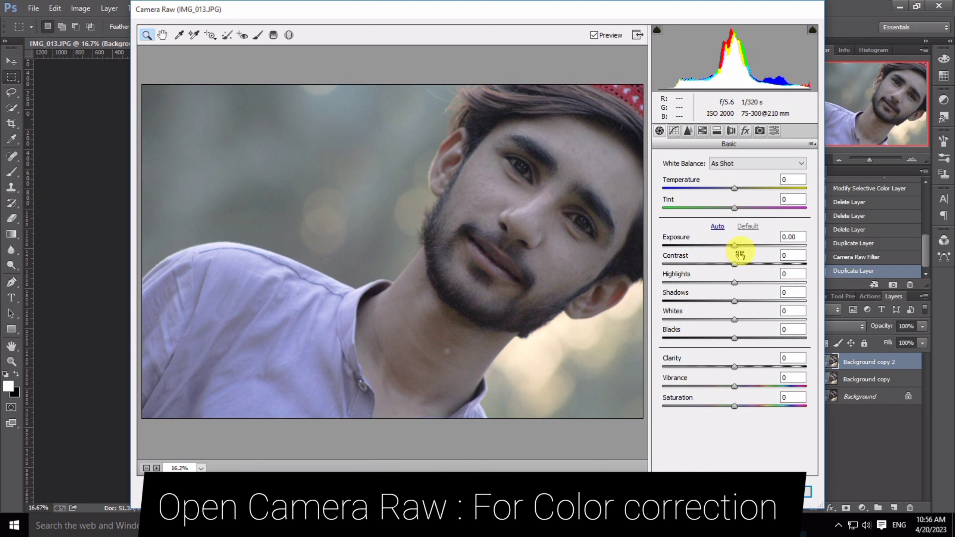
pyautogui.moveTo(735, 245); pyautogui.dragTo(746, 264)
pyautogui.moveTo(667, 283); pyautogui.dragTo(662, 283)
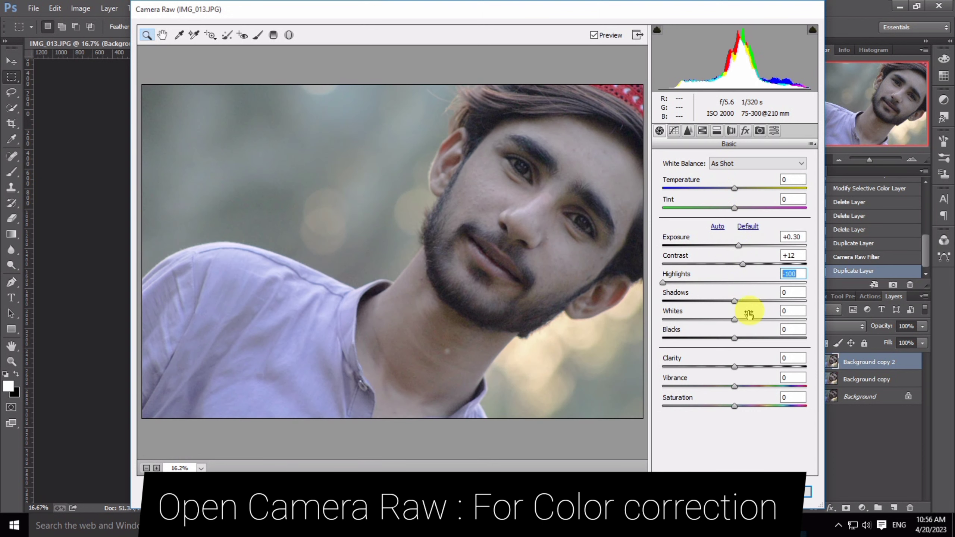
pyautogui.moveTo(783, 299); pyautogui.dragTo(795, 297)
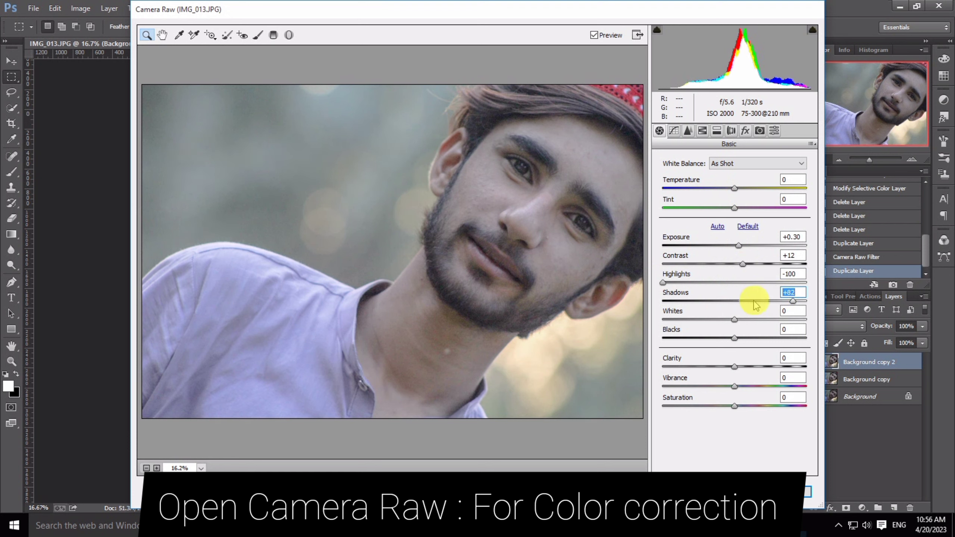
# - Set Whites to -82, Blacks to +23, Clarity to +29, Contrast to +26 and Vibrance to +100
pyautogui.moveTo(728, 320); pyautogui.dragTo(675, 319)
pyautogui.moveTo(734, 338); pyautogui.dragTo(750, 367)
pyautogui.moveTo(743, 263); pyautogui.dragTo(753, 264)
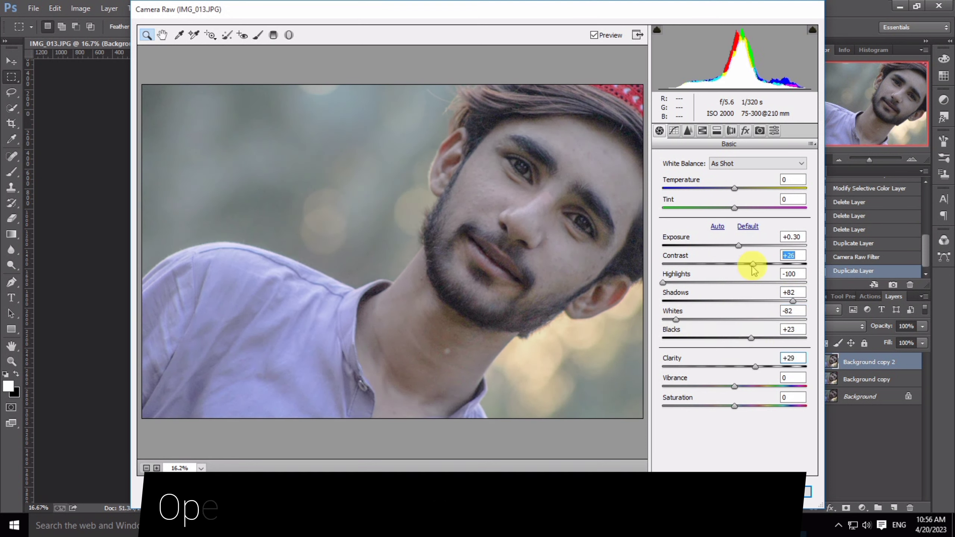
pyautogui.moveTo(749, 387); pyautogui.dragTo(817, 387)
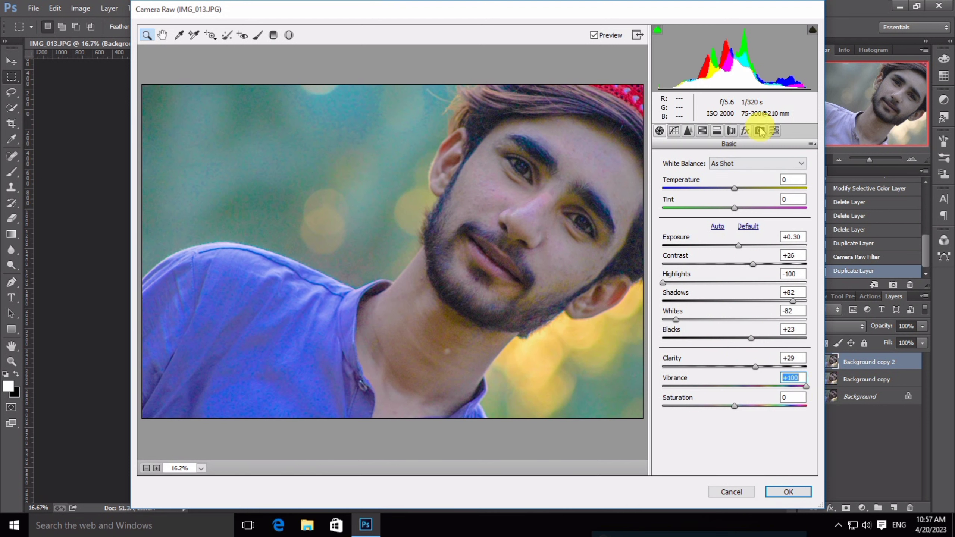
# - Calibrate the primaries to Blue Hue -35, Saturation +30, Green Hue -52, Saturation +28 and Red Hue -28, and apply the filter
pyautogui.click(760, 131)
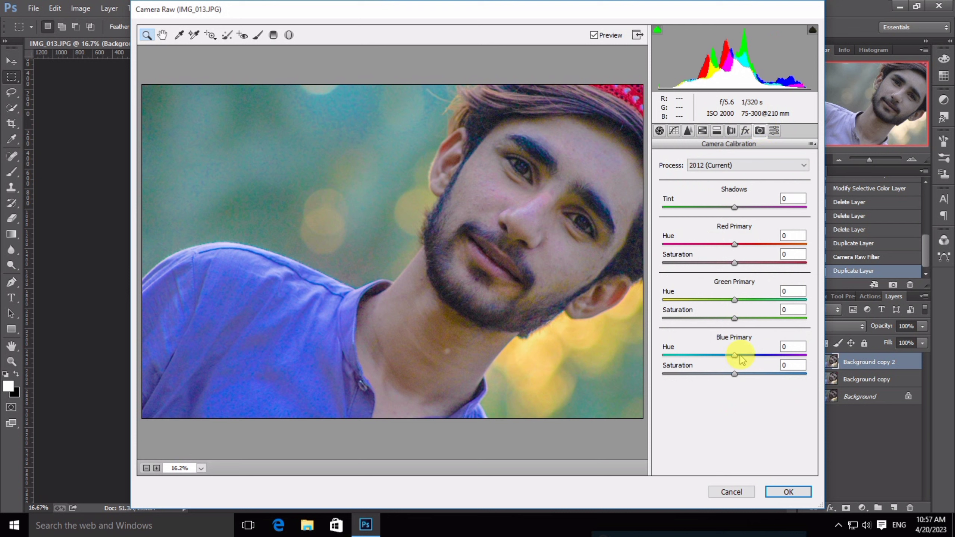
pyautogui.moveTo(734, 355); pyautogui.dragTo(763, 373)
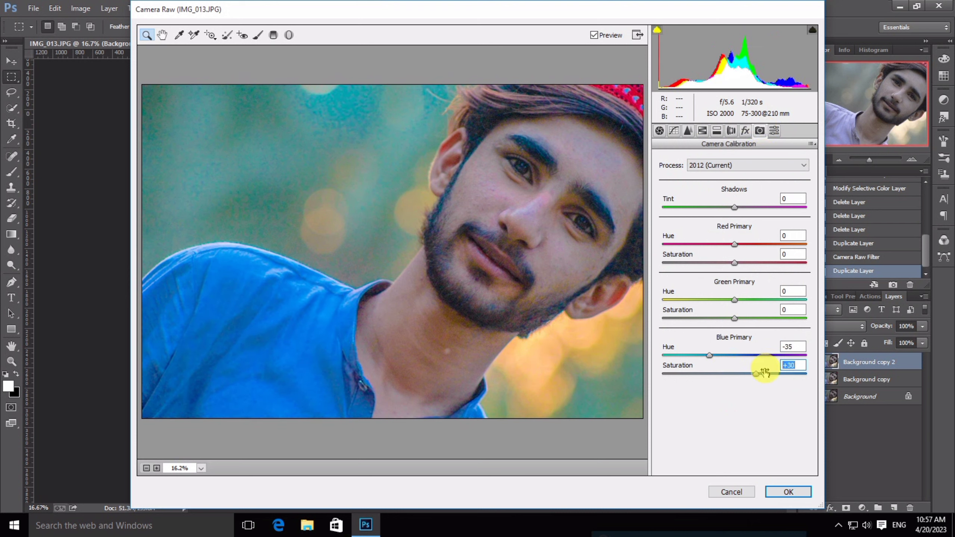
pyautogui.moveTo(730, 298); pyautogui.dragTo(698, 300)
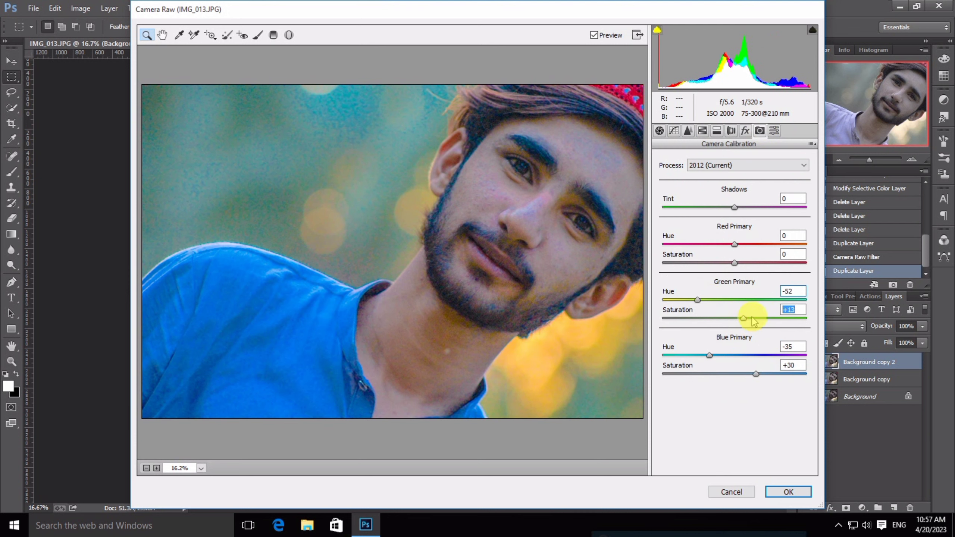
pyautogui.moveTo(757, 244); pyautogui.dragTo(715, 244)
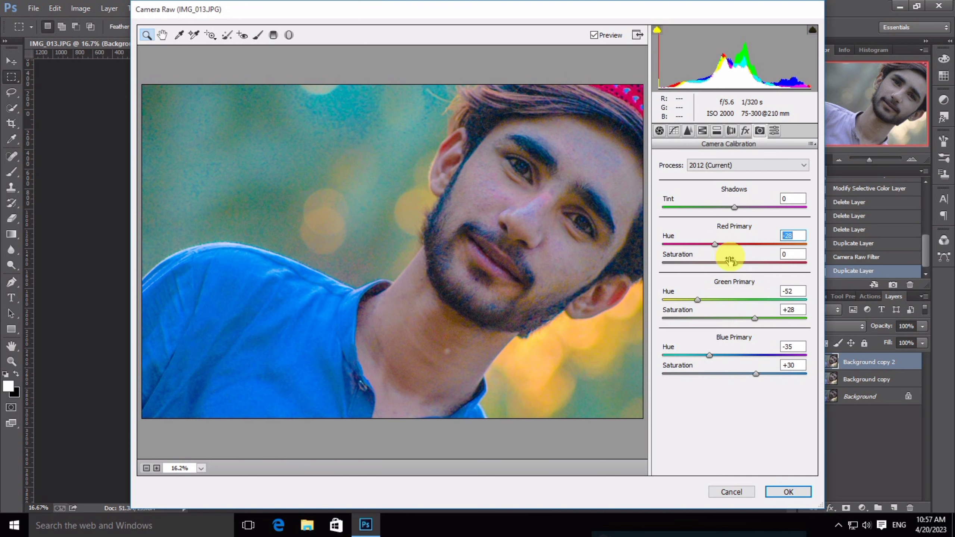
pyautogui.click(797, 495)
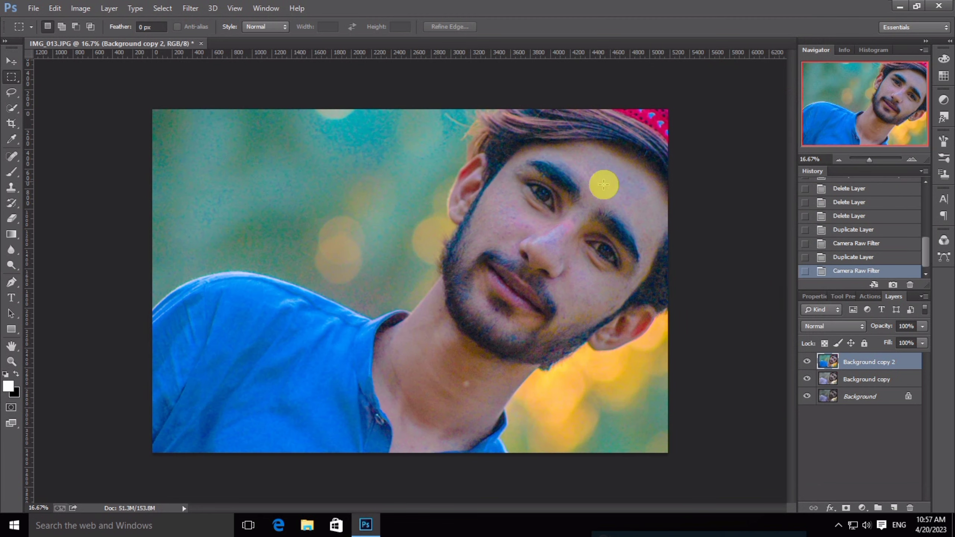
# - Add a Selective Color adjustment layer and fine-tune its Reds, slightly reducing their black amount
pyautogui.click(861, 507)
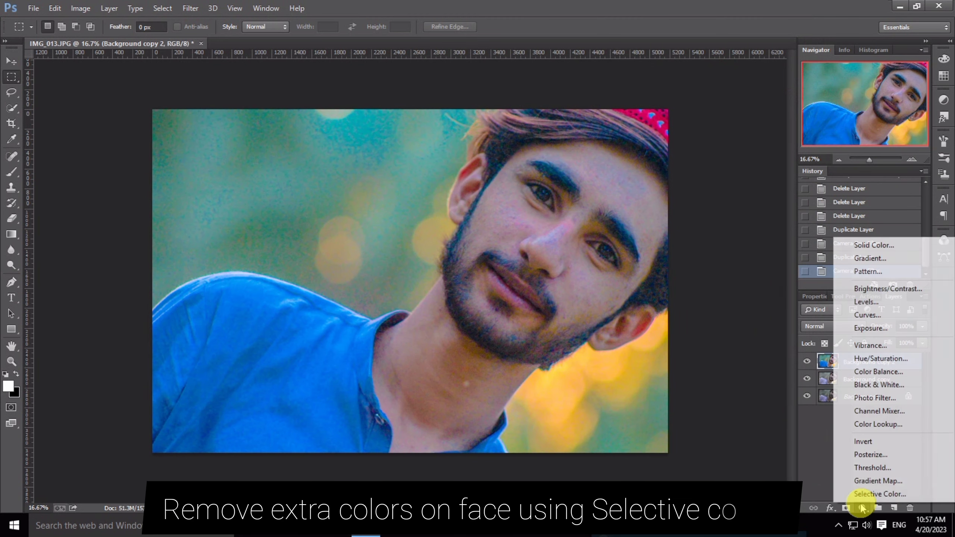
pyautogui.click(860, 495)
pyautogui.click(843, 348)
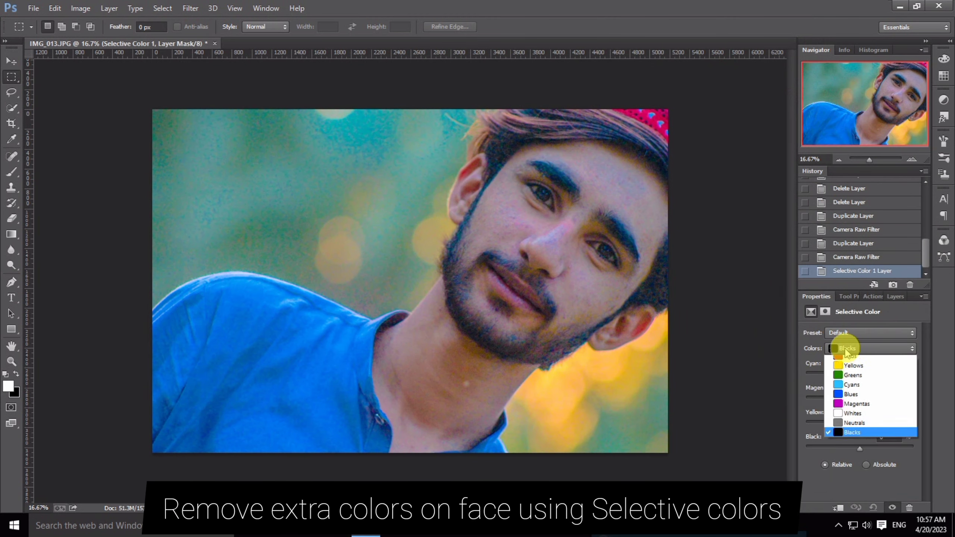
pyautogui.click(848, 351)
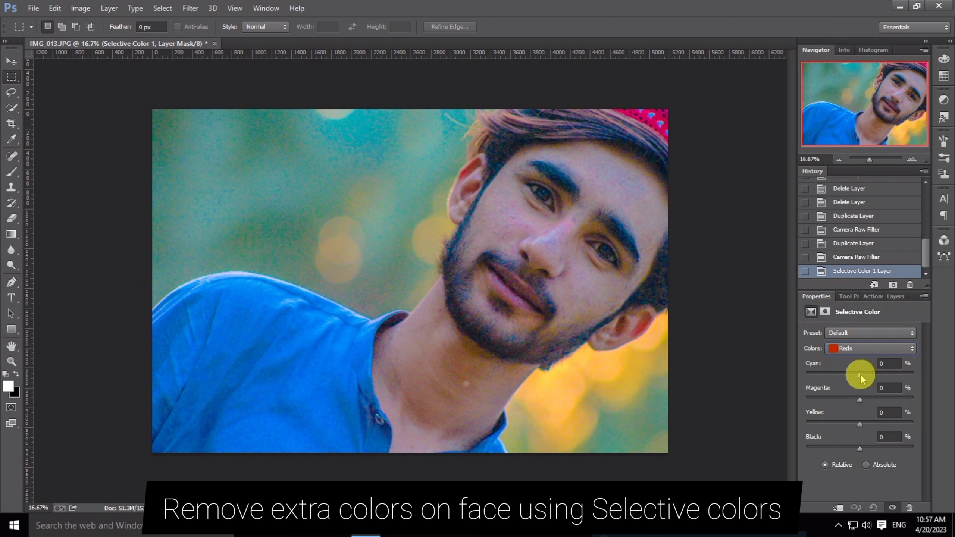
pyautogui.moveTo(860, 374); pyautogui.dragTo(853, 451)
# - Adjust the Yellows in Selective Color to Cyan +88, Magenta +61, Yellow -44 and Black about -36
pyautogui.click(848, 350)
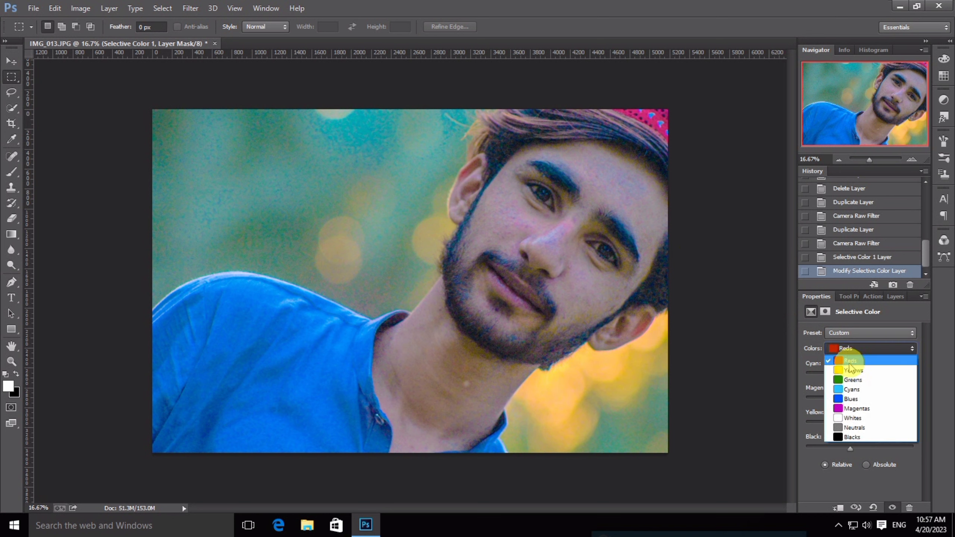
pyautogui.click(848, 362)
pyautogui.moveTo(860, 375); pyautogui.dragTo(844, 450)
pyautogui.moveTo(875, 406)
pyautogui.mouseDown()
pyautogui.moveTo(908, 400)
pyautogui.moveTo(893, 402)
pyautogui.mouseUp()
pyautogui.moveTo(841, 375); pyautogui.dragTo(905, 412)
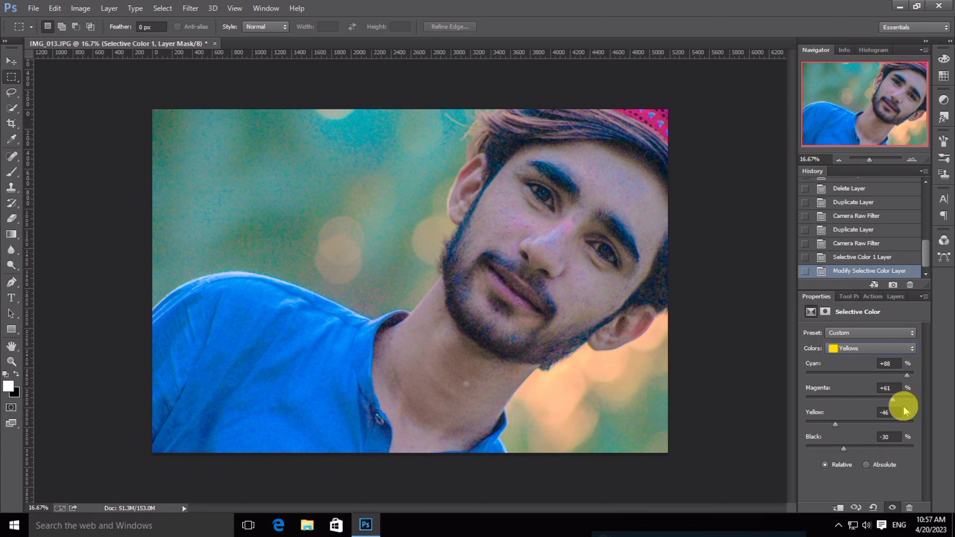
pyautogui.moveTo(835, 424); pyautogui.dragTo(840, 454)
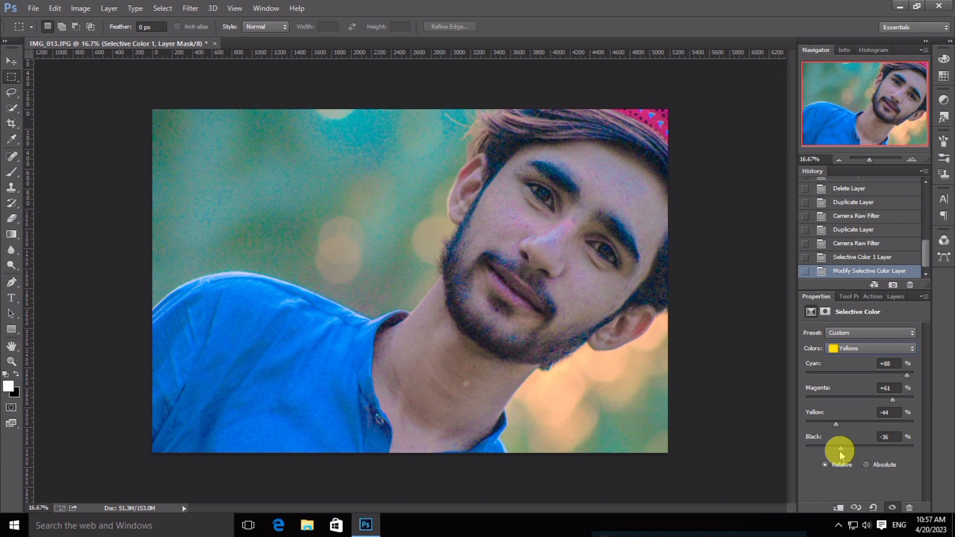
# - Adjust the Cyans in Selective Color to Cyan +100, Magenta +3, Yellow -31 and Black 0
pyautogui.click(846, 348)
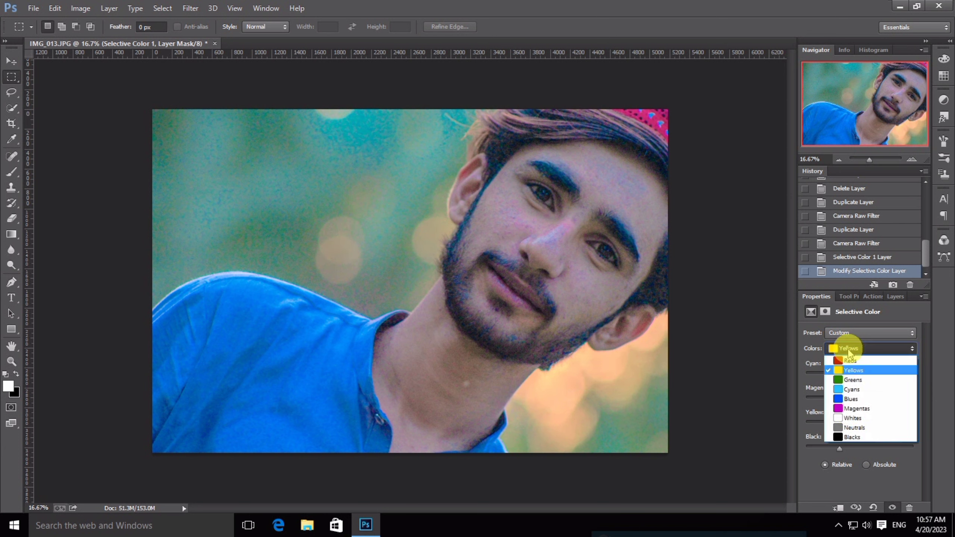
pyautogui.click(852, 392)
pyautogui.moveTo(860, 374); pyautogui.dragTo(933, 376)
pyautogui.moveTo(861, 405); pyautogui.dragTo(862, 448)
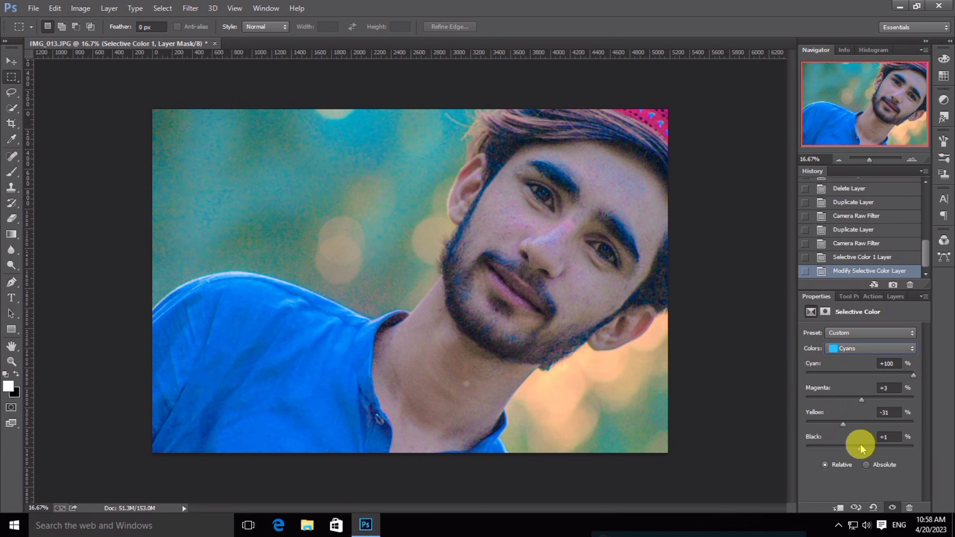
# - Adjust the Magentas in Selective Color to Cyan -24, Magenta -84, Yellow +33 and Black about -37
pyautogui.click(853, 350)
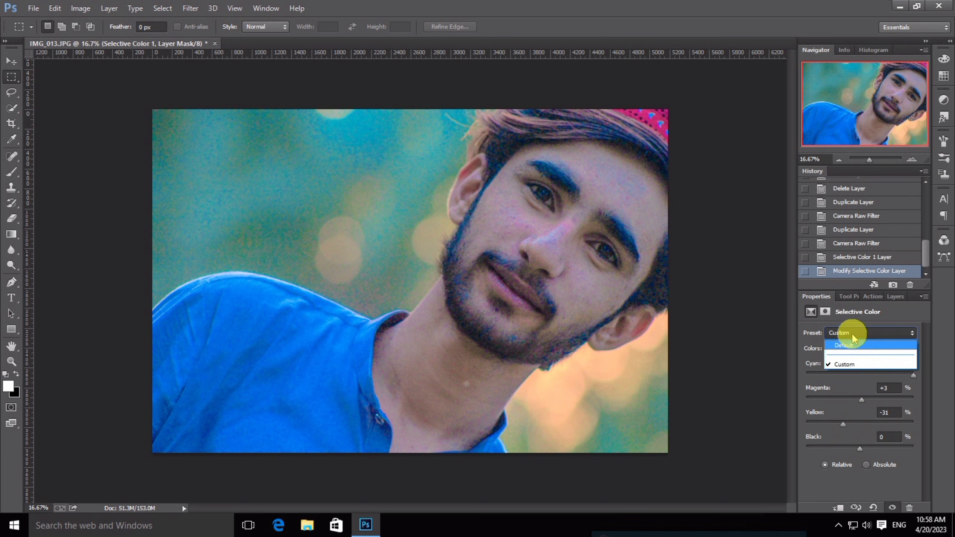
pyautogui.click(853, 350)
pyautogui.click(853, 350)
pyautogui.click(853, 414)
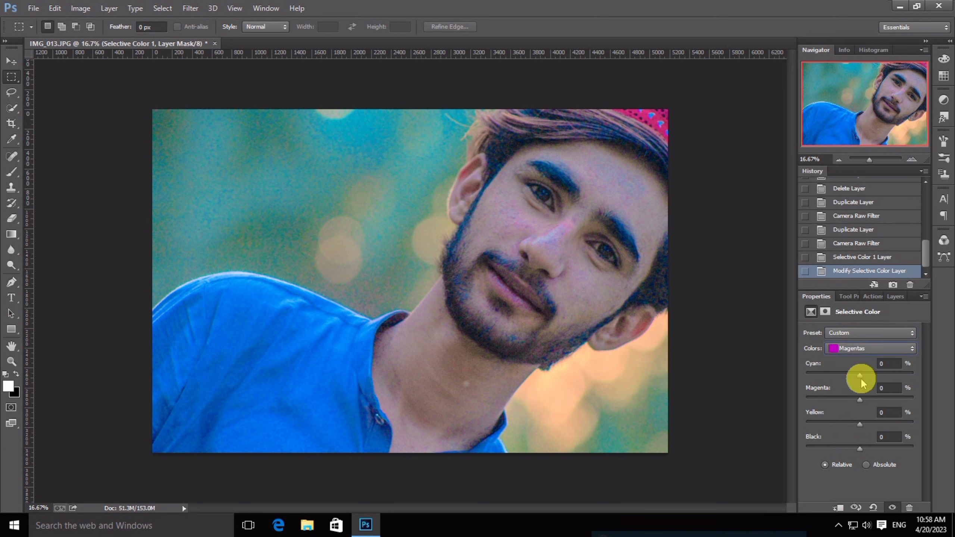
pyautogui.moveTo(898, 378); pyautogui.dragTo(816, 402)
pyautogui.moveTo(860, 425); pyautogui.dragTo(841, 448)
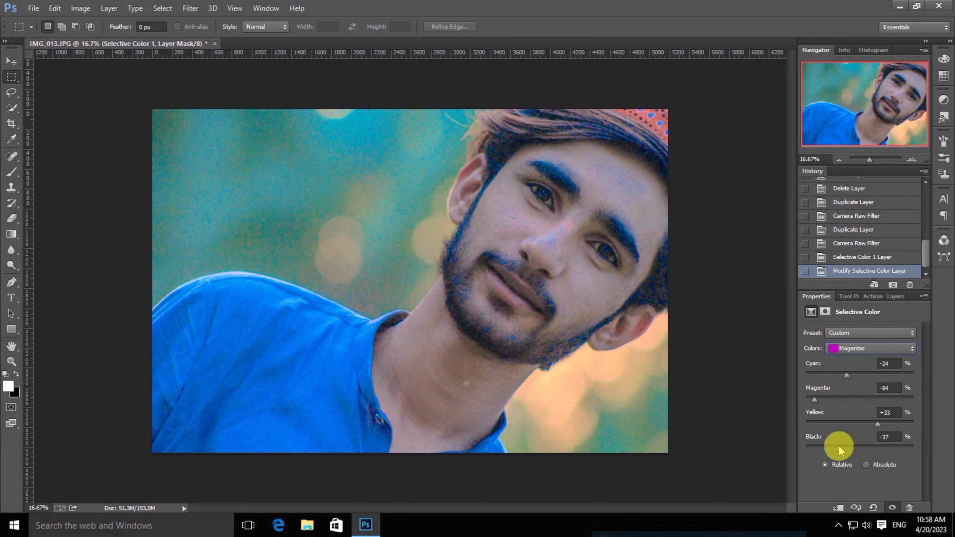
# - Fine-tune the Whites in Selective Color, strongly reducing their black amount
pyautogui.click(851, 359)
pyautogui.click(857, 420)
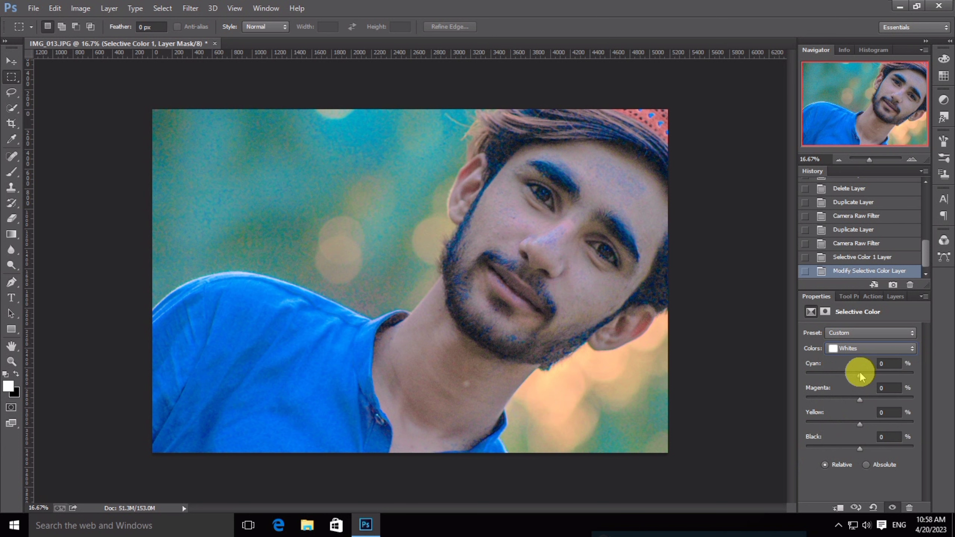
pyautogui.moveTo(859, 376); pyautogui.dragTo(846, 452)
# - Adjust the Neutrals in Selective Color to Cyan -6, Magenta -2, Yellow +2 and Black 0
pyautogui.click(846, 350)
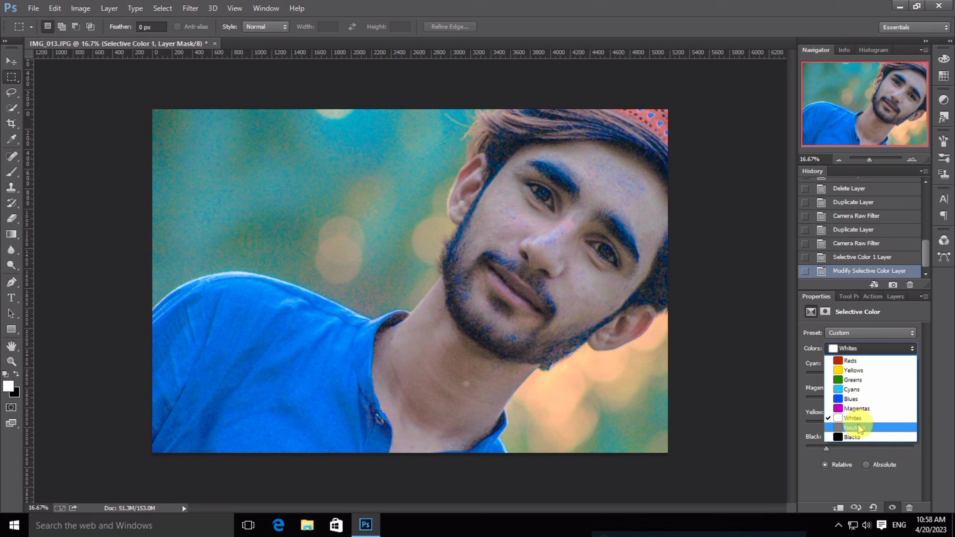
pyautogui.click(854, 429)
pyautogui.moveTo(860, 375); pyautogui.dragTo(857, 376)
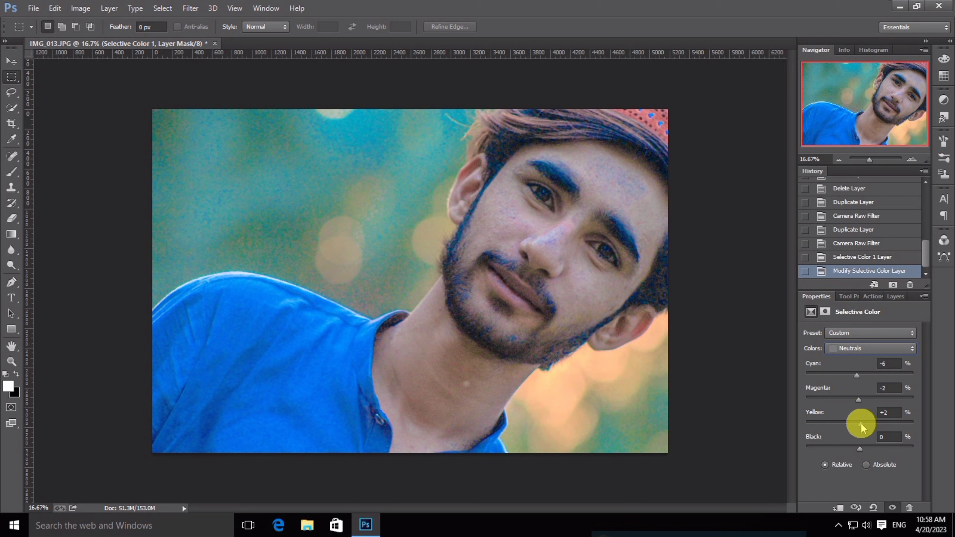
pyautogui.moveTo(861, 448); pyautogui.dragTo(857, 449)
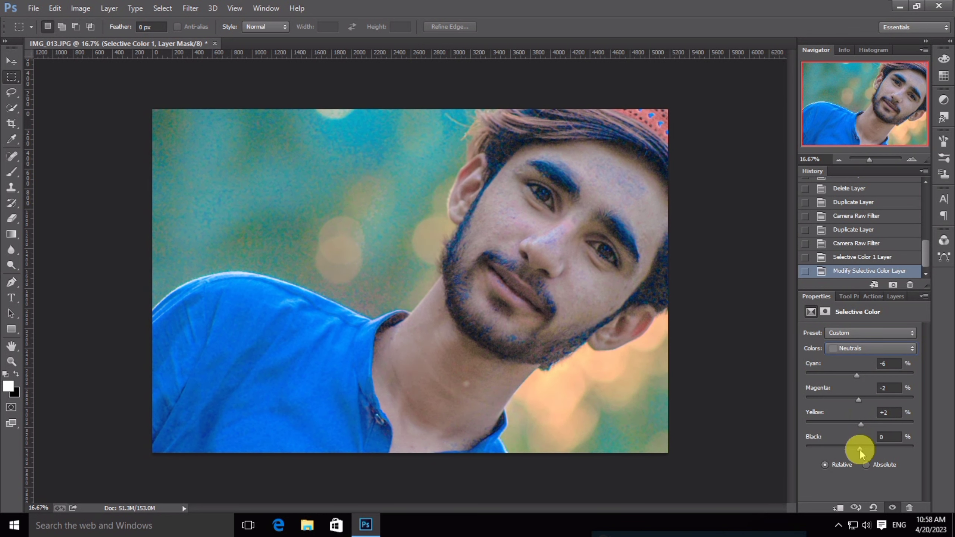
# - Adjust the Blacks in Selective Color to Cyan +12, Magenta +2, Yellow +3 and Black about +6
pyautogui.click(865, 348)
pyautogui.click(850, 448)
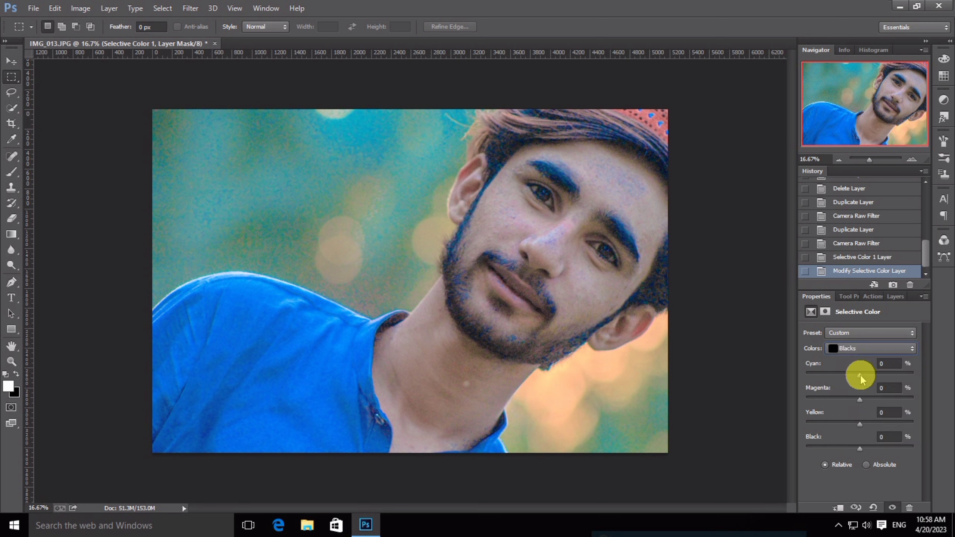
pyautogui.moveTo(871, 376); pyautogui.dragTo(861, 401)
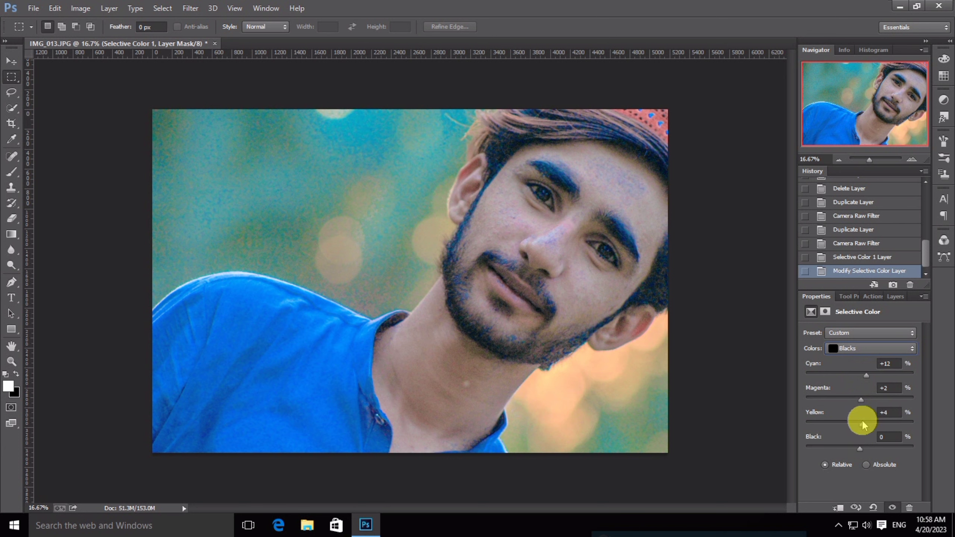
pyautogui.moveTo(864, 425); pyautogui.dragTo(863, 453)
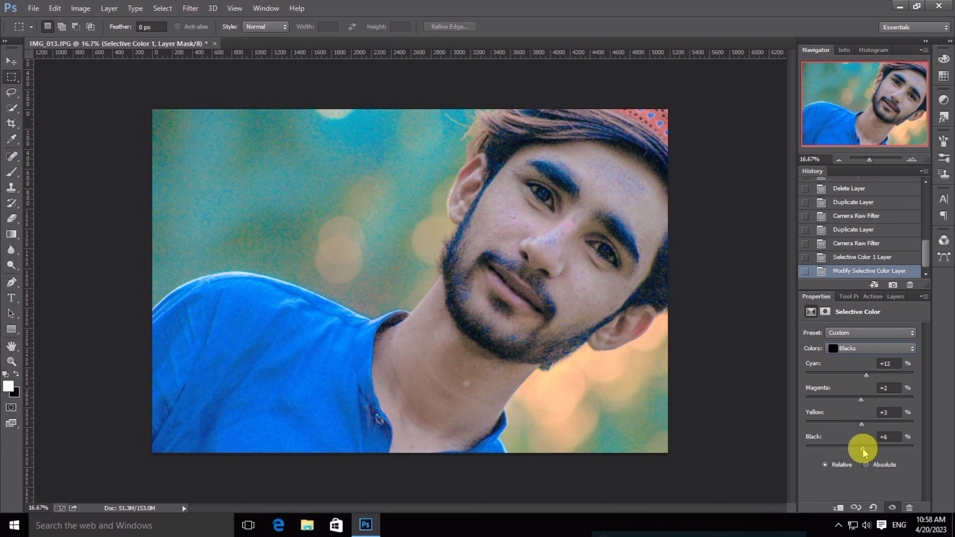
# - Check the Selective Color layer's effect by hiding and showing it, and merge it with Background copy 2
pyautogui.click(894, 297)
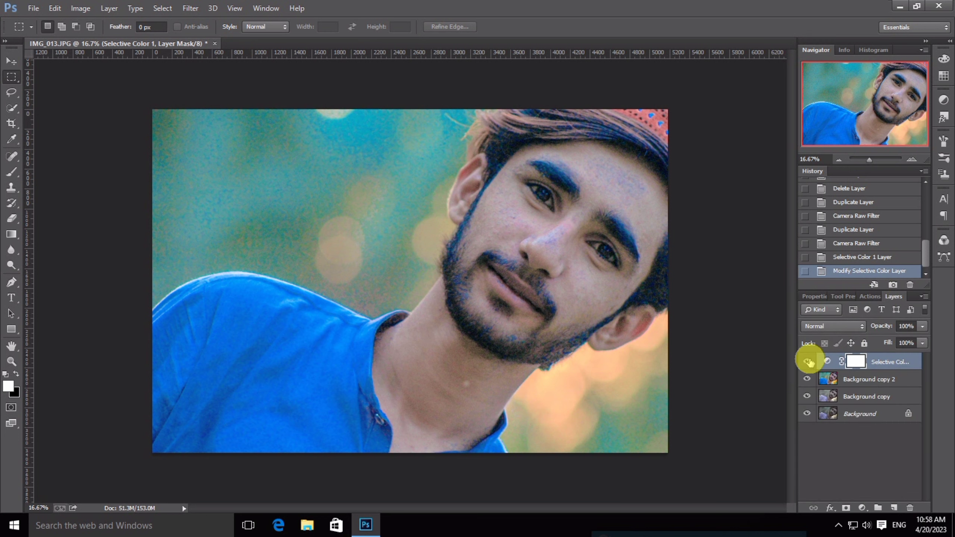
pyautogui.click(808, 361)
pyautogui.click(807, 362)
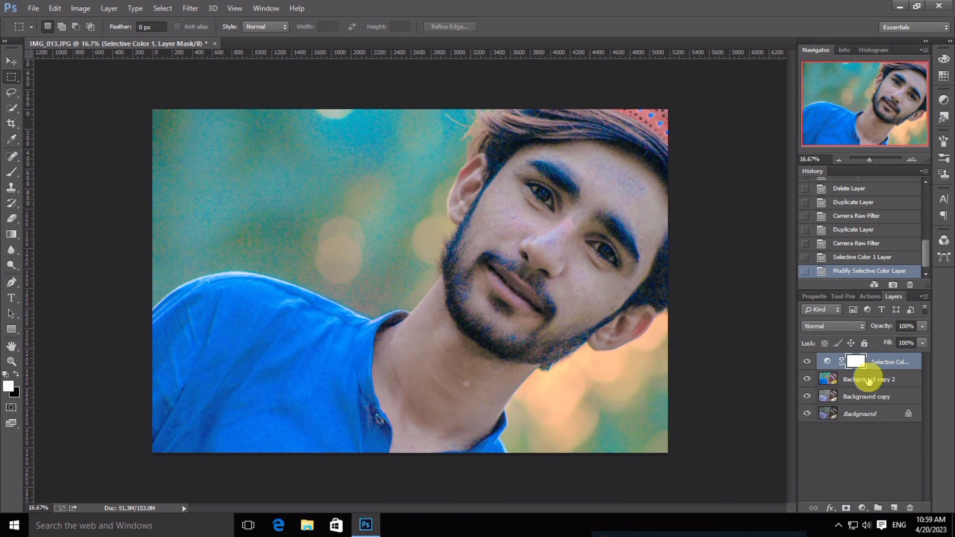
pyautogui.keyDown('shift'); pyautogui.click(873, 382); pyautogui.keyUp('shift')
pyautogui.rightClick(876, 382)
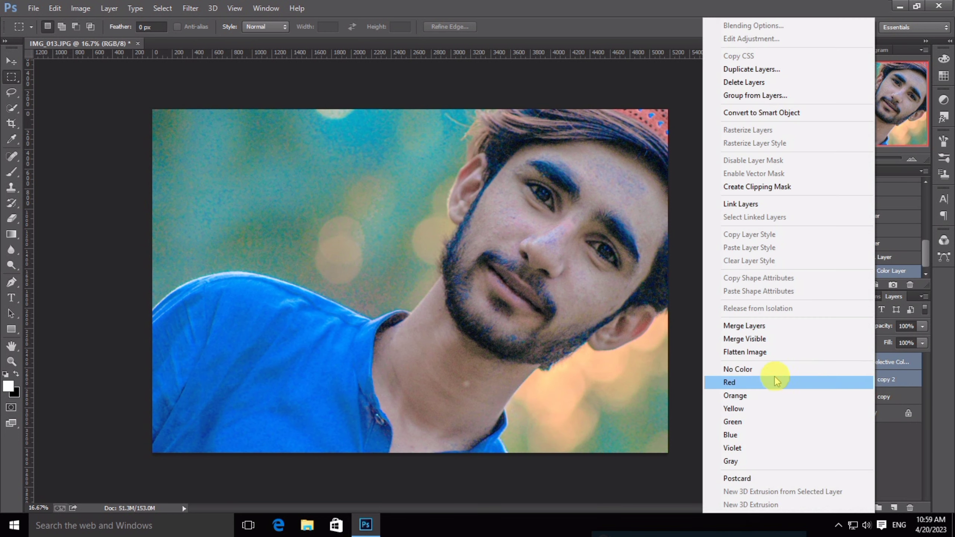
pyautogui.click(765, 322)
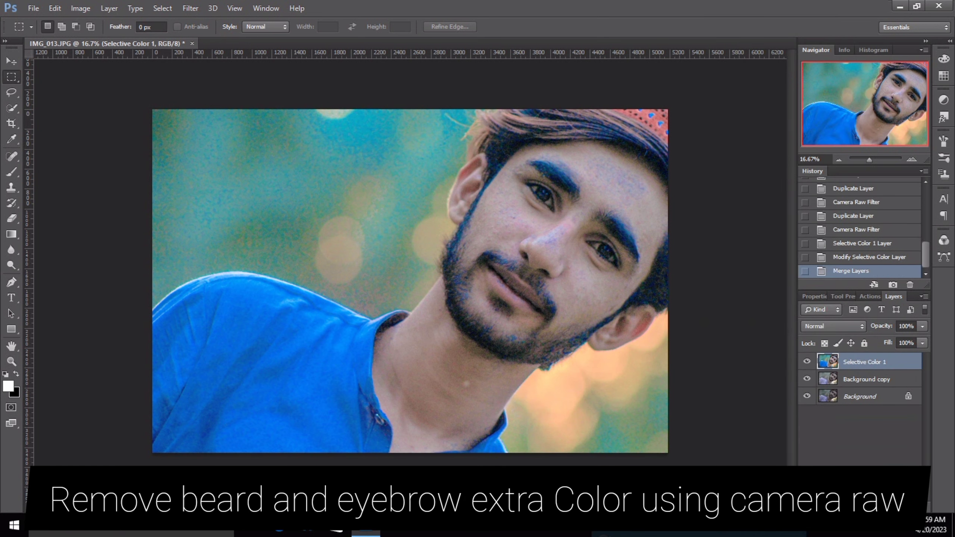
# - Duplicate the merged layer and open the copy in the Camera Raw Filter
pyautogui.hotkey('ctrl', 'j')
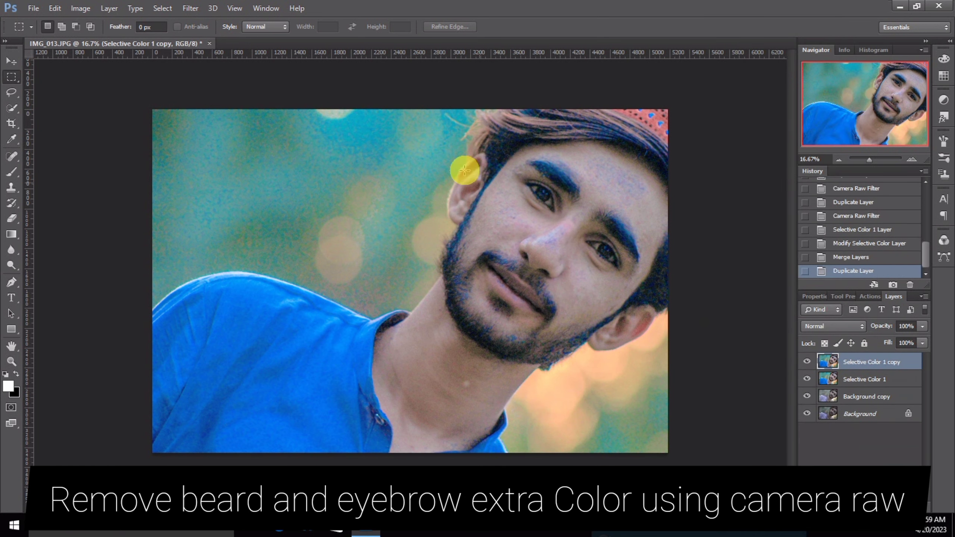
pyautogui.click(189, 8)
pyautogui.click(216, 78)
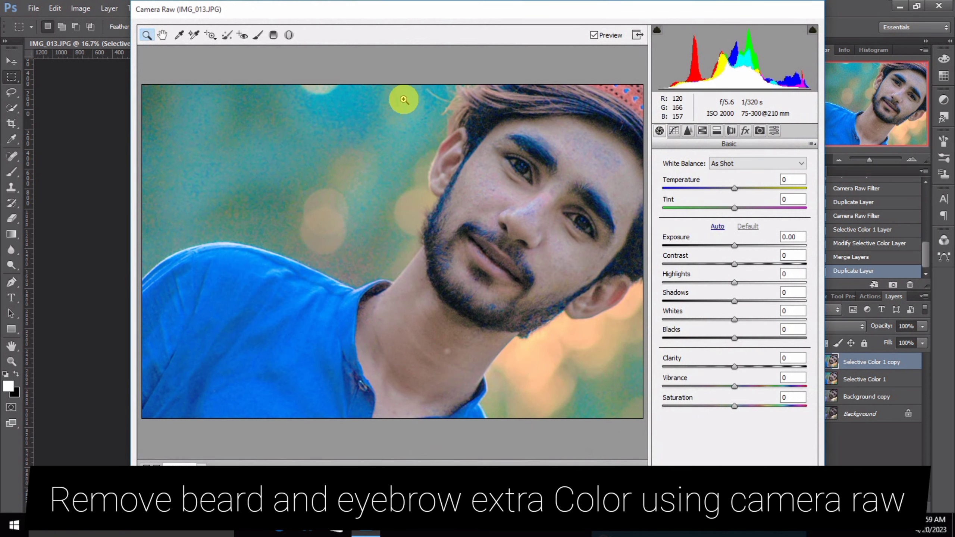
# - Reduce the HSL saturation to Blues -98, Aquas -89, Purples -50, Yellows -34 and Oranges about -28
pyautogui.moveTo(399, 90); pyautogui.dragTo(673, 373)
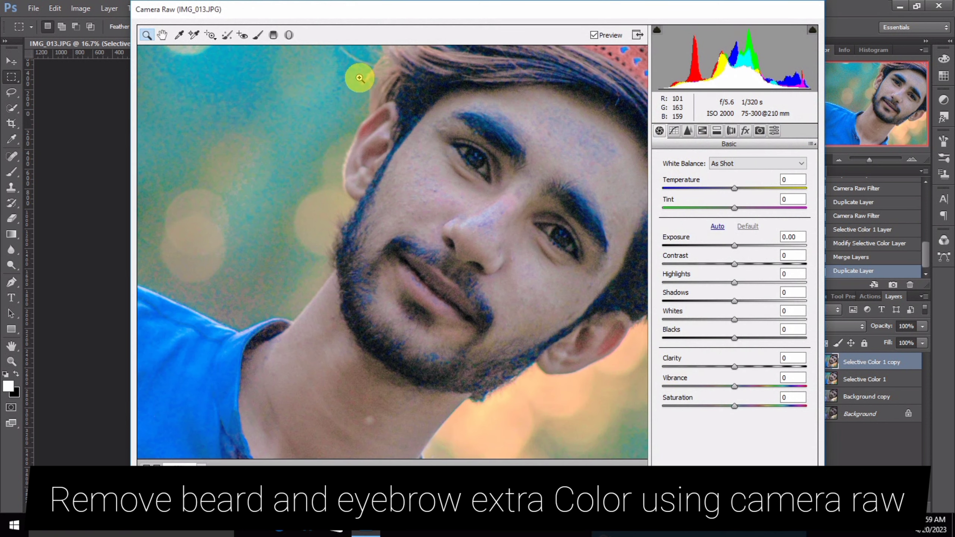
pyautogui.moveTo(312, 61); pyautogui.dragTo(655, 414)
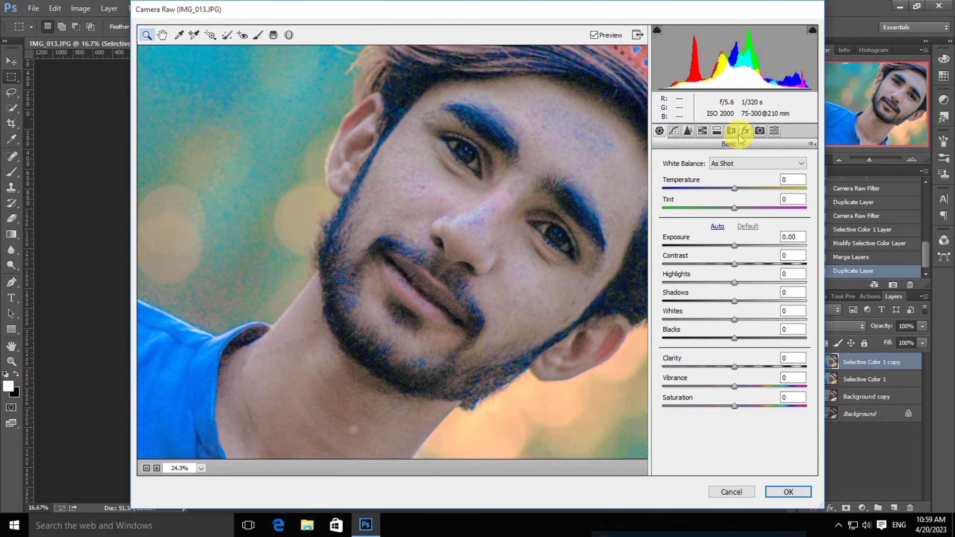
pyautogui.click(702, 130)
pyautogui.click(692, 176)
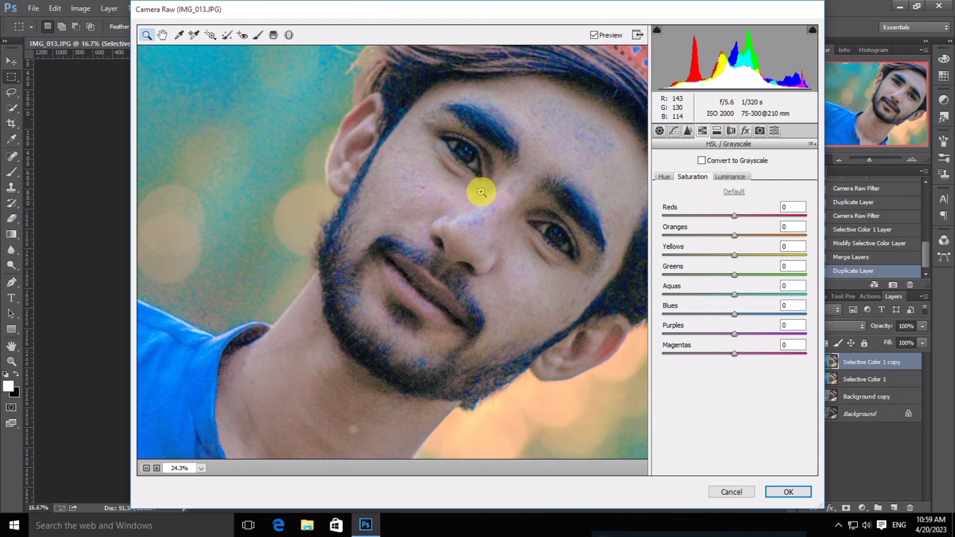
pyautogui.moveTo(735, 317); pyautogui.dragTo(675, 317)
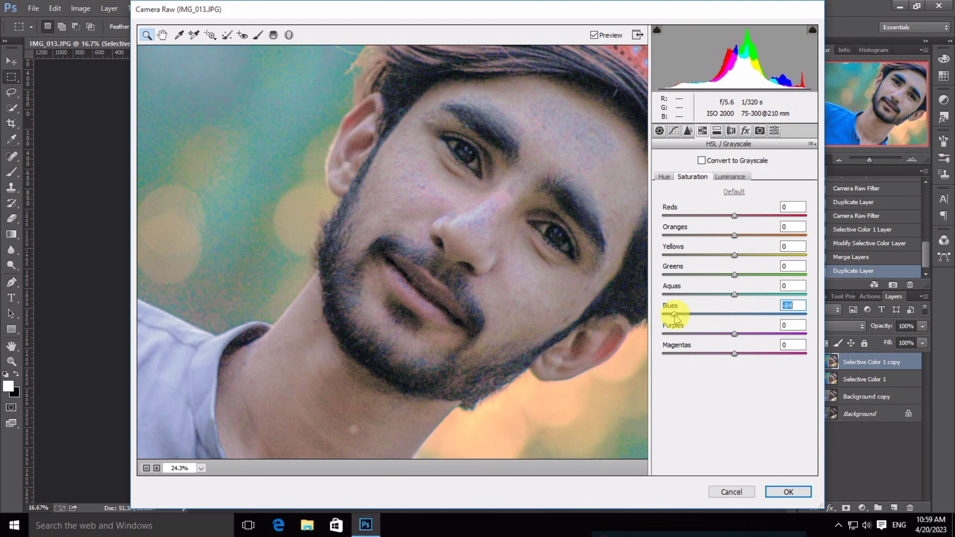
pyautogui.moveTo(725, 292); pyautogui.dragTo(683, 296)
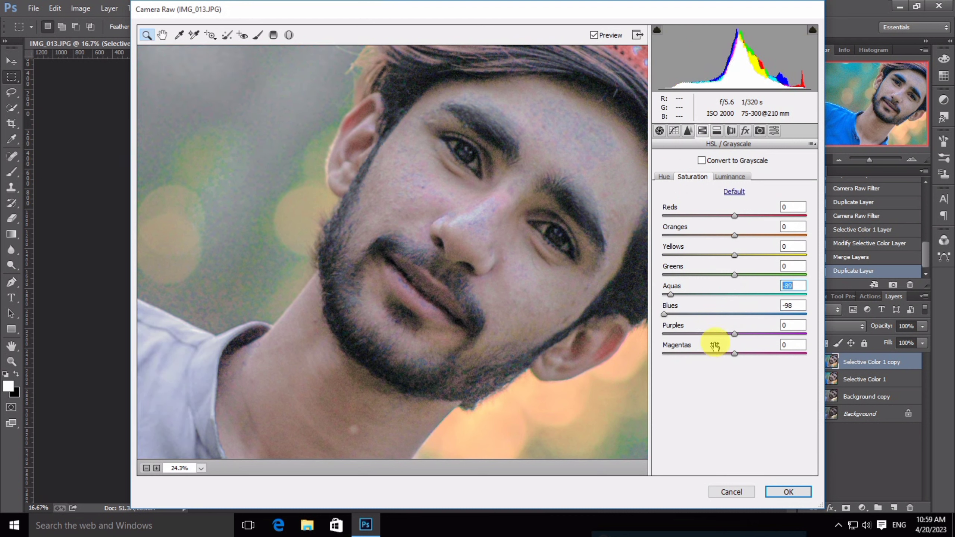
pyautogui.moveTo(733, 256); pyautogui.dragTo(716, 234)
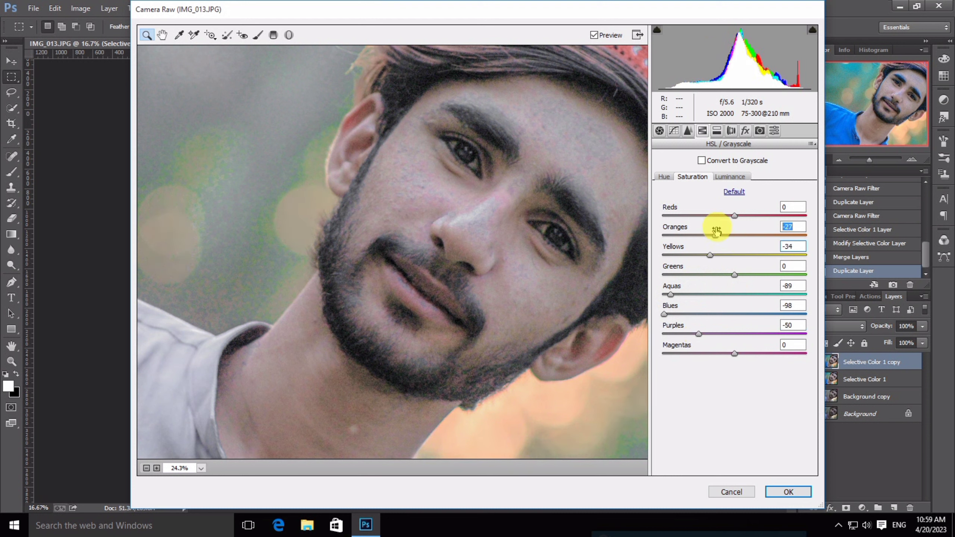
# - Set the HSL luminance to Oranges +9, Yellows -33, Greens -33, Aquas -46, Blues -43, Purples +32 and Magentas +43
pyautogui.click(736, 176)
pyautogui.click(735, 234)
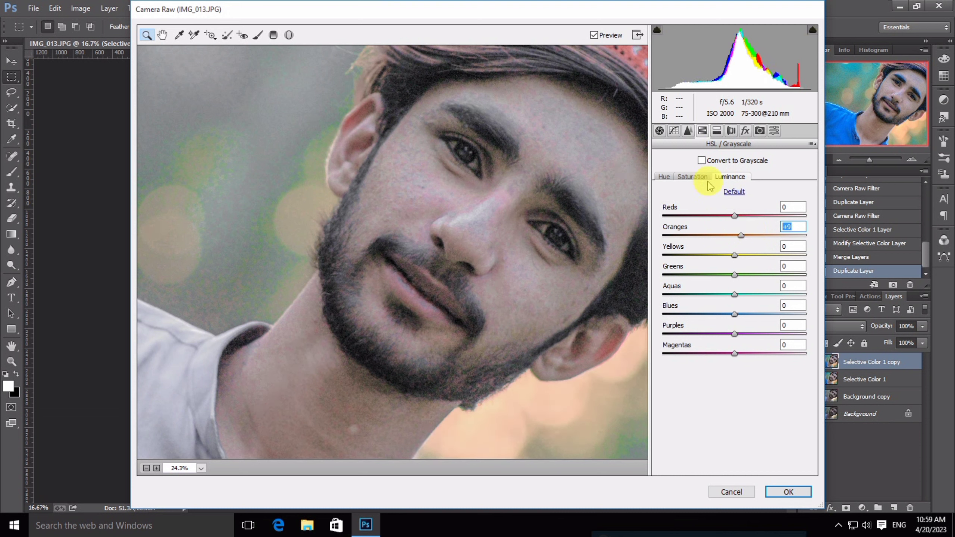
pyautogui.moveTo(732, 312); pyautogui.dragTo(712, 295)
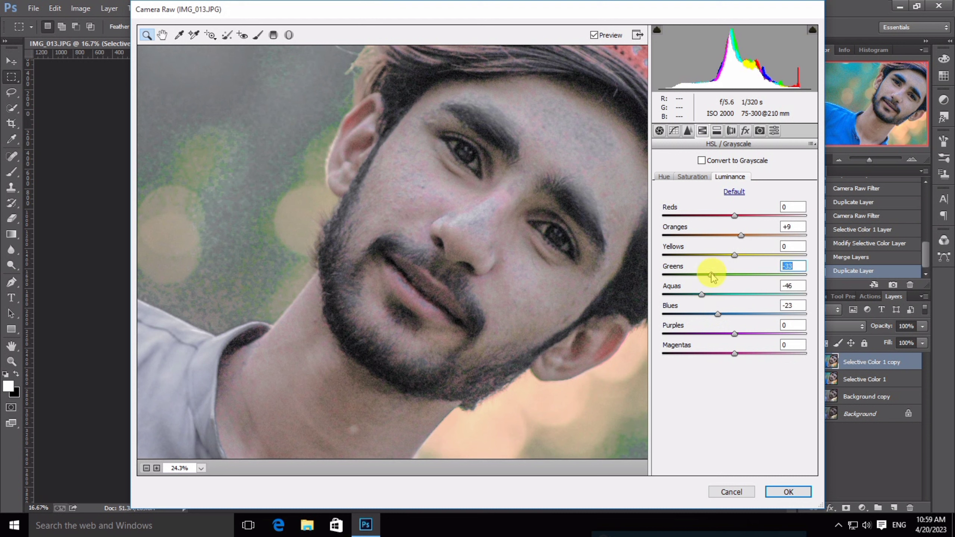
pyautogui.click(709, 255)
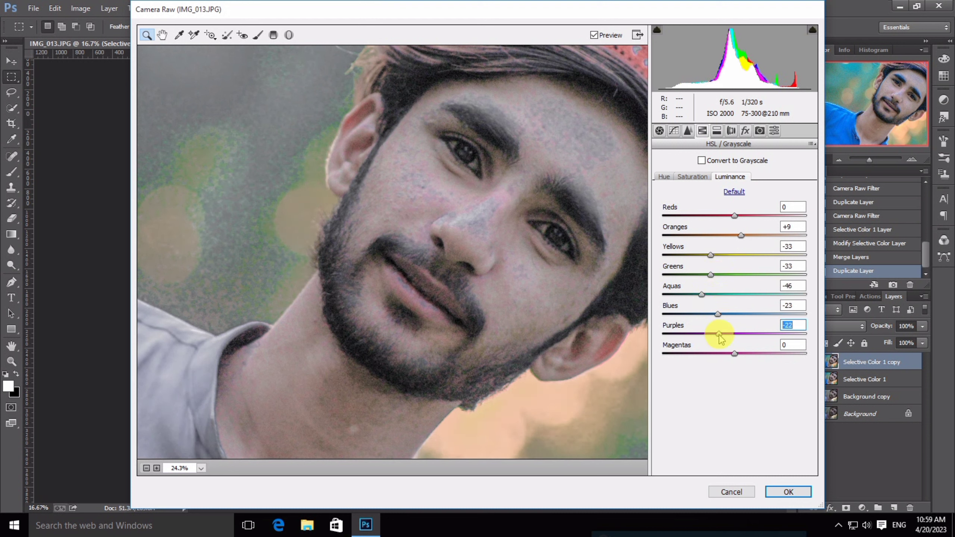
pyautogui.moveTo(719, 336); pyautogui.dragTo(757, 345)
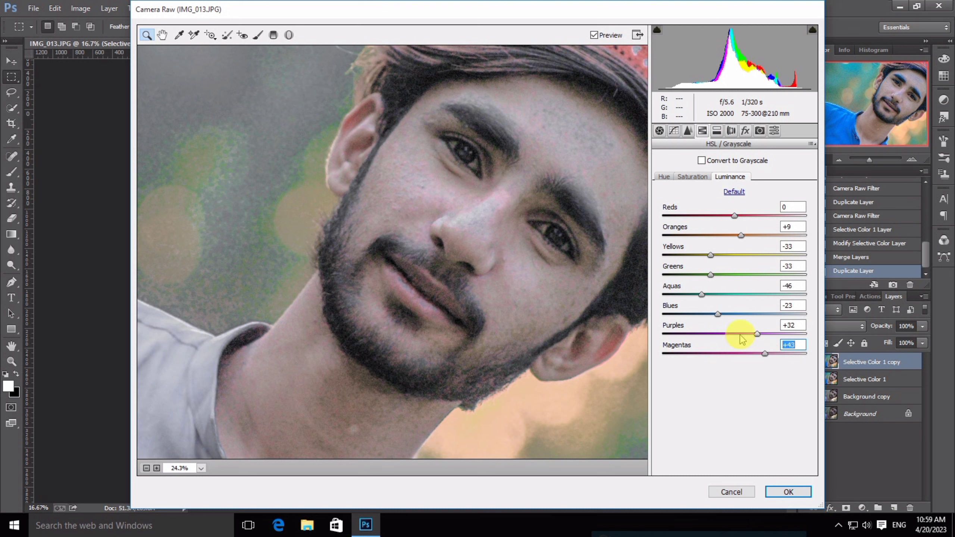
pyautogui.moveTo(718, 315); pyautogui.dragTo(704, 314)
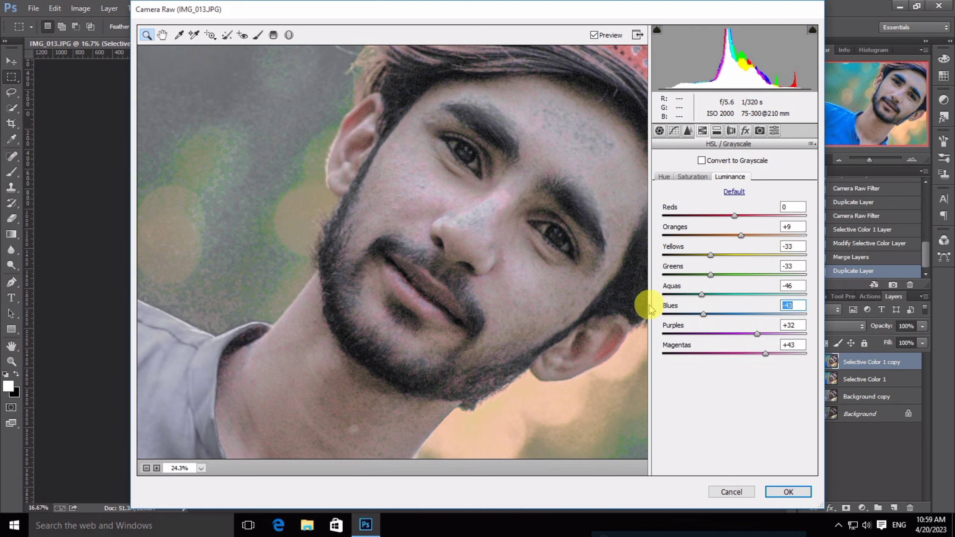
# - Set the Magentas saturation to -23 while inspecting the beard up close, and apply the Camera Raw Filter
pyautogui.moveTo(302, 168); pyautogui.dragTo(576, 454)
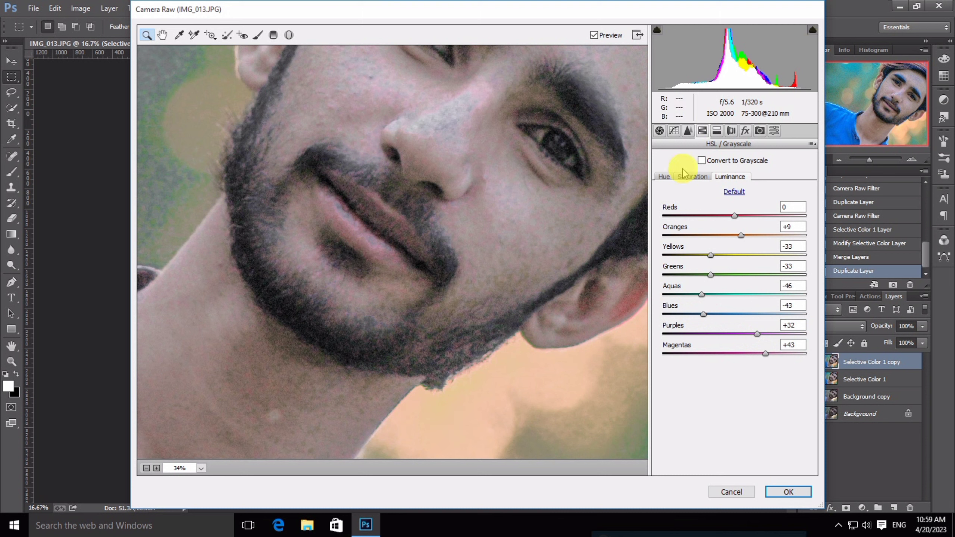
pyautogui.click(691, 177)
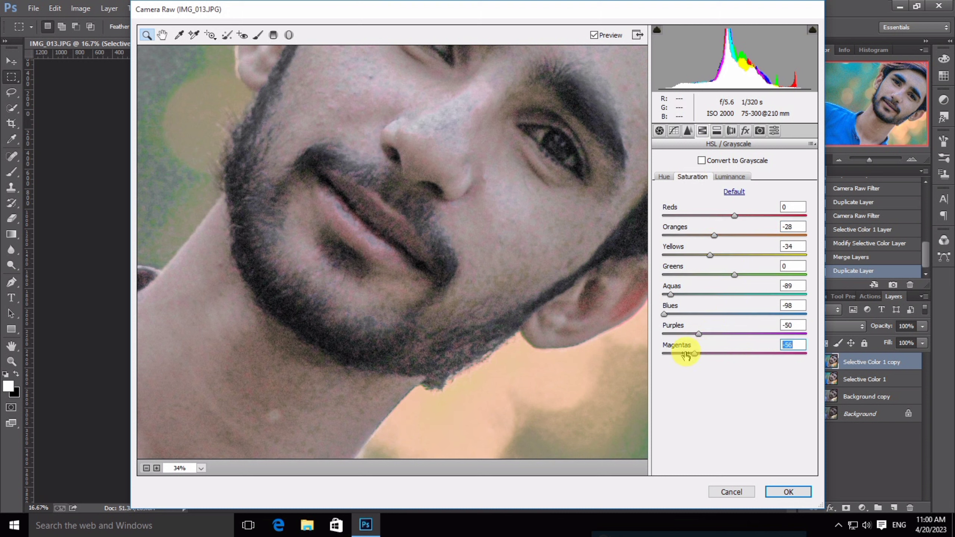
pyautogui.keyDown('alt'); pyautogui.click(441, 277); pyautogui.keyUp('alt')
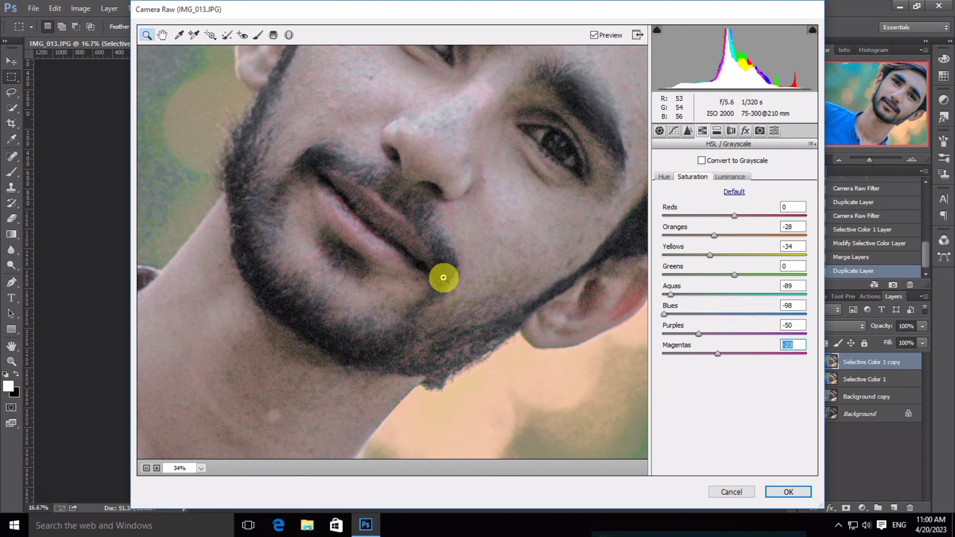
pyautogui.click(789, 492)
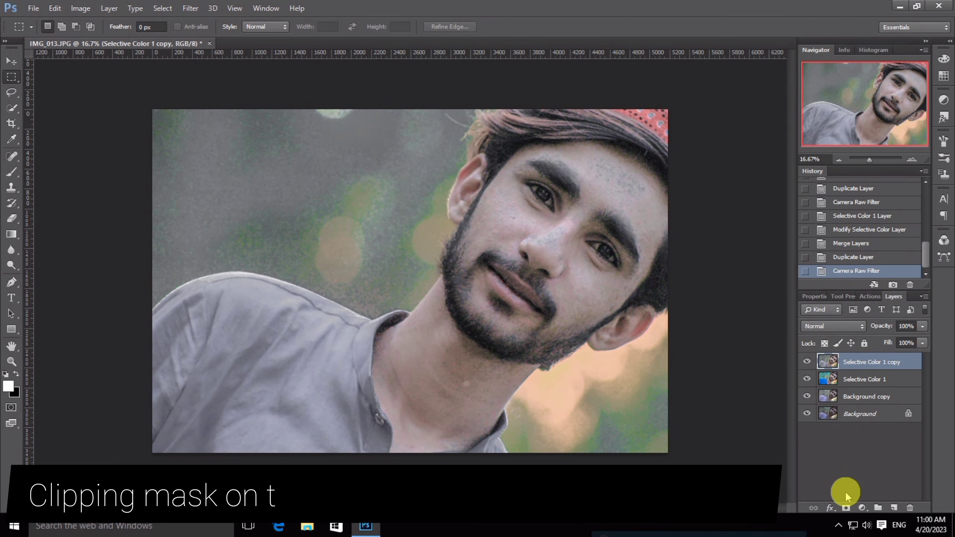
# - Add a layer mask to the desaturated top layer and invert it to black
pyautogui.click(847, 508)
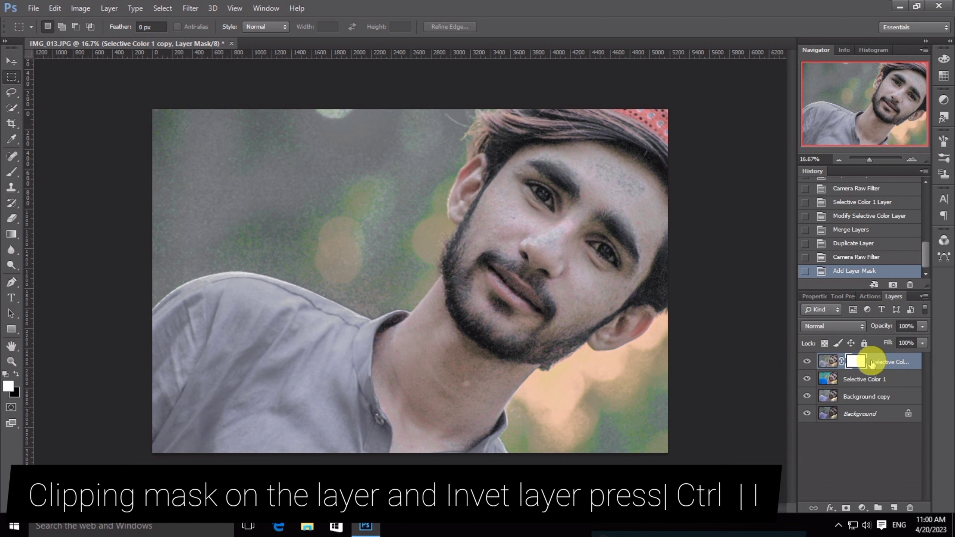
pyautogui.hotkey('ctrl', 'i')
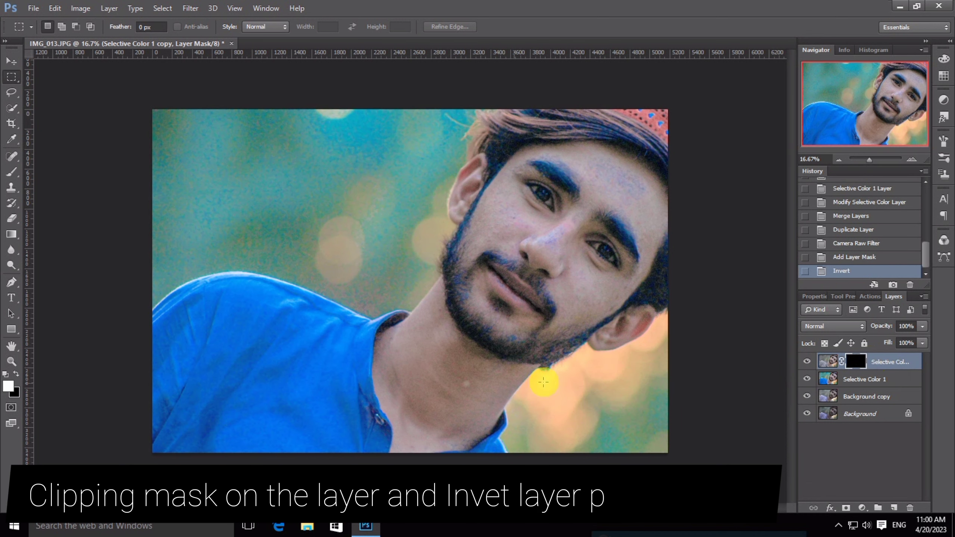
# - Paint white on the mask with a 400 px brush over the beard, mustache and nose to remove their blue tint
pyautogui.click(11, 172)
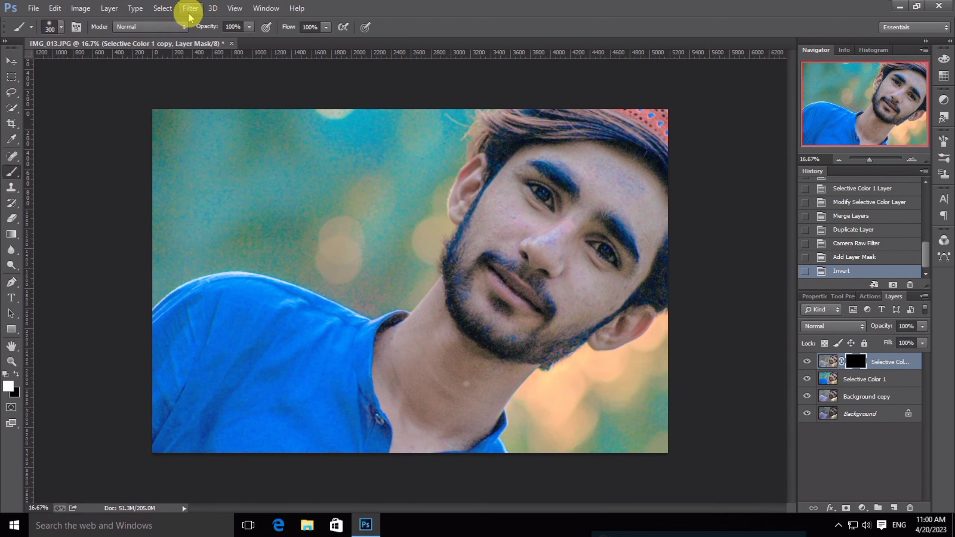
pyautogui.hotkey('ctrl', '+')
pyautogui.moveTo(516, 185)
pyautogui.mouseDown()
pyautogui.moveTo(293, 172)
pyautogui.moveTo(306, 193)
pyautogui.moveTo(254, 269)
pyautogui.moveTo(242, 324)
pyautogui.moveTo(232, 241)
pyautogui.moveTo(248, 190)
pyautogui.moveTo(284, 137)
pyautogui.moveTo(267, 157)
pyautogui.moveTo(238, 285)
pyautogui.mouseUp()
pyautogui.hotkey('ctrl', '+')
pyautogui.press('[')
pyautogui.moveTo(278, 236)
pyautogui.mouseDown()
pyautogui.moveTo(312, 177)
pyautogui.moveTo(415, 326)
pyautogui.moveTo(301, 296)
pyautogui.moveTo(328, 399)
pyautogui.mouseUp()
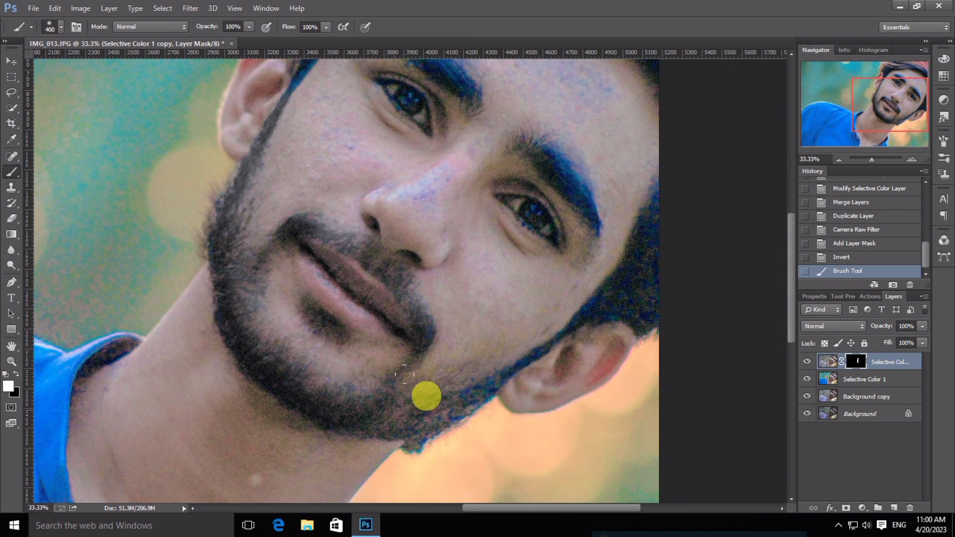
pyautogui.moveTo(446, 183); pyautogui.dragTo(385, 250)
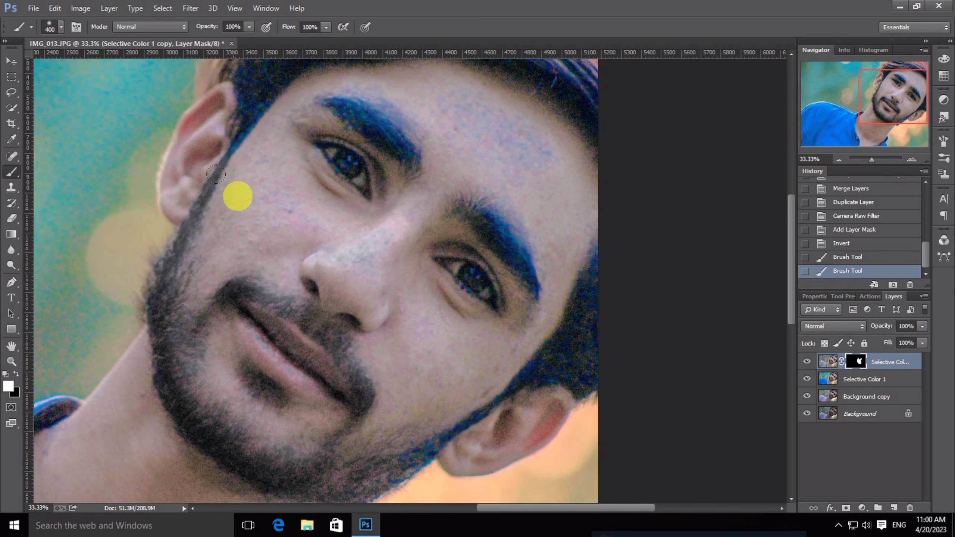
# - Paint white on the mask over both eyebrows and eyes to reveal the desaturated layer there
pyautogui.moveTo(239, 196)
pyautogui.mouseDown()
pyautogui.moveTo(414, 160)
pyautogui.moveTo(374, 167)
pyautogui.mouseUp()
pyautogui.moveTo(327, 188); pyautogui.dragTo(315, 274)
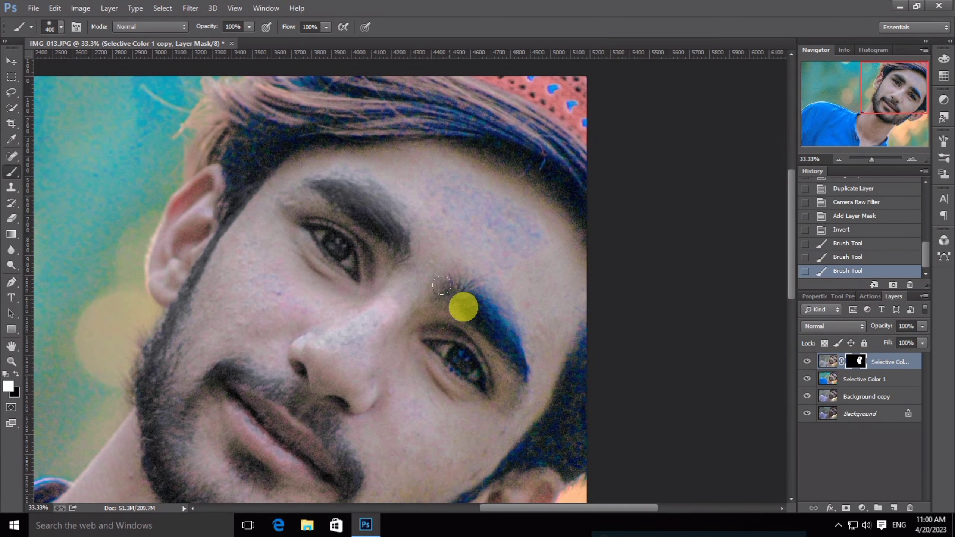
pyautogui.moveTo(464, 307)
pyautogui.mouseDown()
pyautogui.moveTo(429, 330)
pyautogui.moveTo(480, 382)
pyautogui.mouseUp()
# - Paint white on the mask over the hair and forehead, varying the brush size, to remove the blue cast
pyautogui.press('[')
pyautogui.moveTo(257, 146)
pyautogui.mouseDown()
pyautogui.moveTo(287, 108)
pyautogui.moveTo(456, 120)
pyautogui.mouseUp()
pyautogui.moveTo(404, 139); pyautogui.dragTo(385, 207)
pyautogui.press(']')
pyautogui.moveTo(302, 116)
pyautogui.mouseDown()
pyautogui.moveTo(500, 192)
pyautogui.moveTo(595, 196)
pyautogui.moveTo(536, 313)
pyautogui.mouseUp()
pyautogui.moveTo(464, 310); pyautogui.dragTo(500, 170)
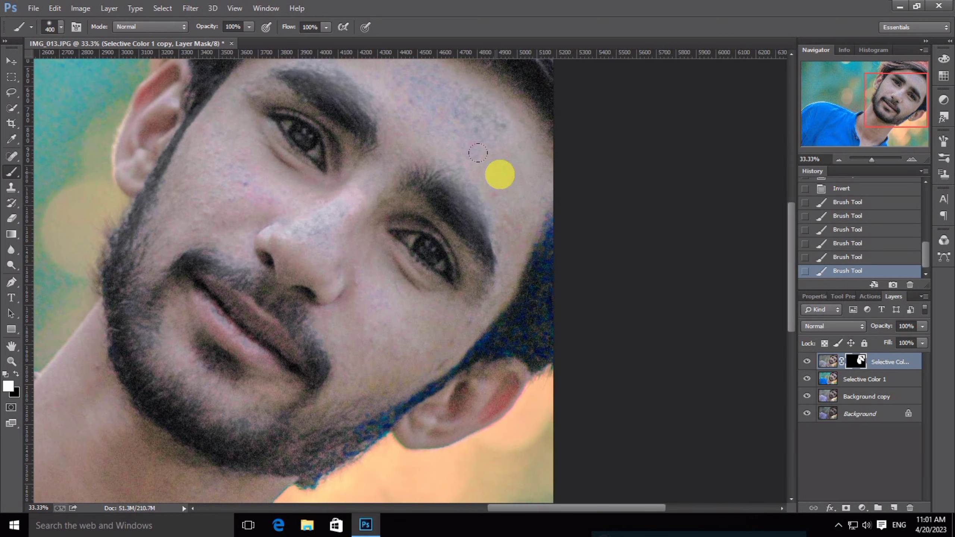
# - Paint white on the mask over the hair beside the ear, the beard along the jawline and the neck
pyautogui.moveTo(353, 313); pyautogui.dragTo(390, 198)
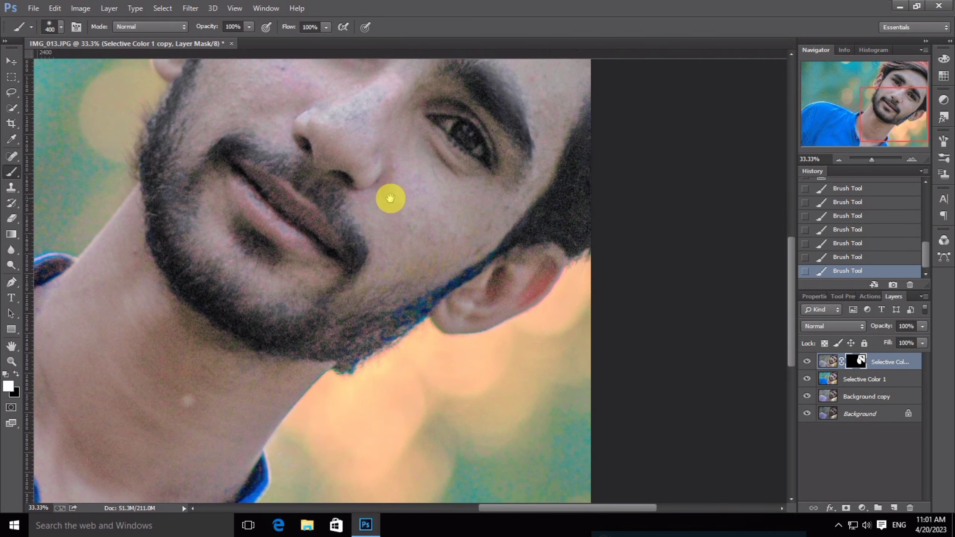
pyautogui.moveTo(492, 222)
pyautogui.mouseDown()
pyautogui.moveTo(442, 278)
pyautogui.moveTo(344, 333)
pyautogui.mouseUp()
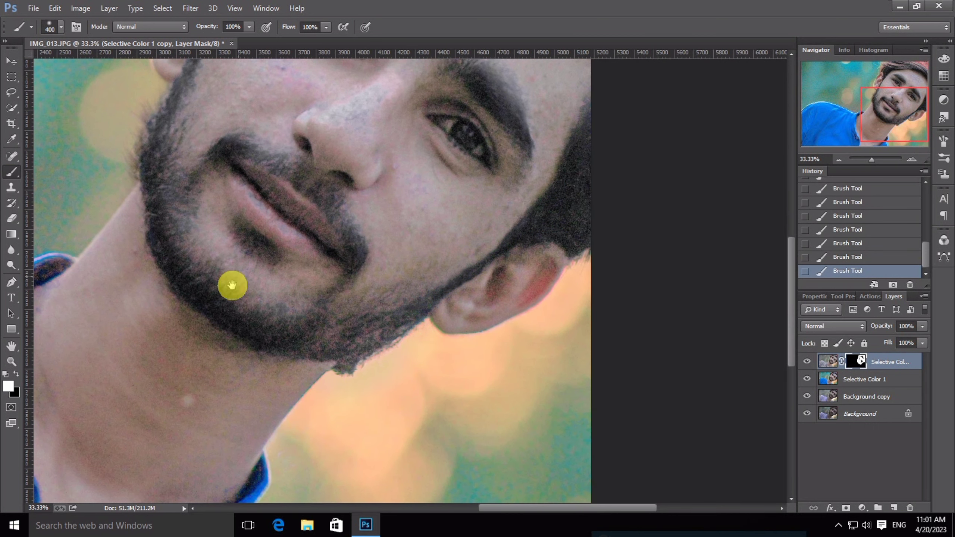
pyautogui.moveTo(230, 281); pyautogui.dragTo(338, 260)
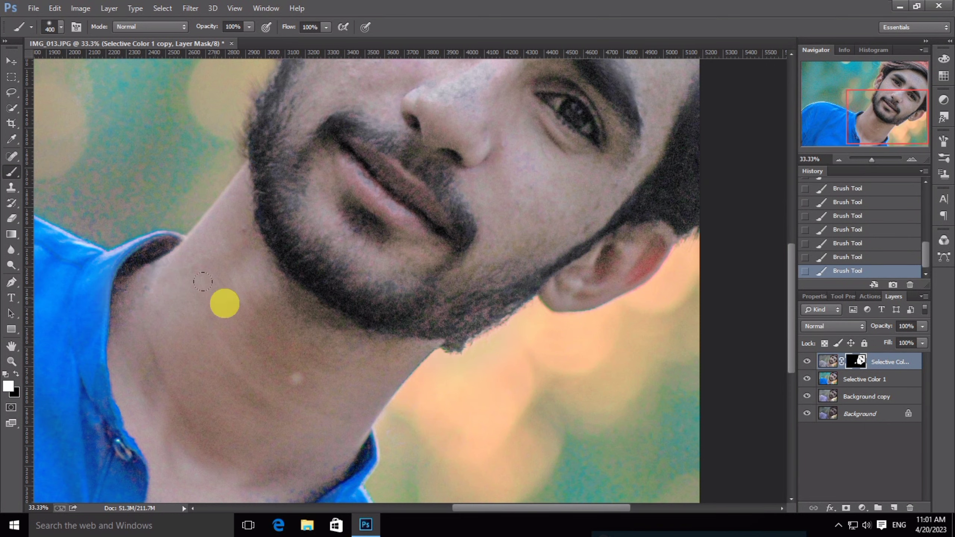
pyautogui.hotkey('ctrl', '-')
pyautogui.moveTo(537, 205); pyautogui.dragTo(454, 305)
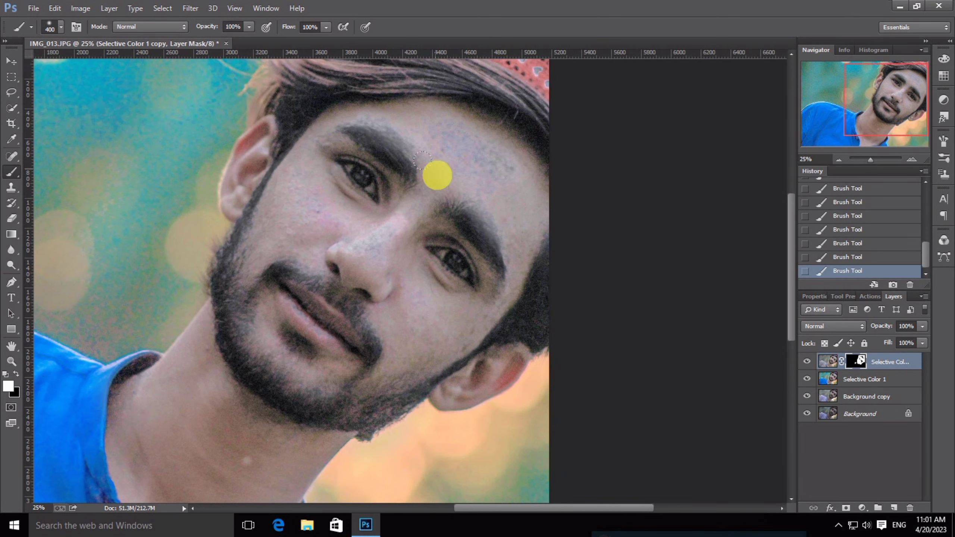
# - Compare the image with and without the masked top layer, and merge that layer with Selective Color 1
pyautogui.click(807, 361)
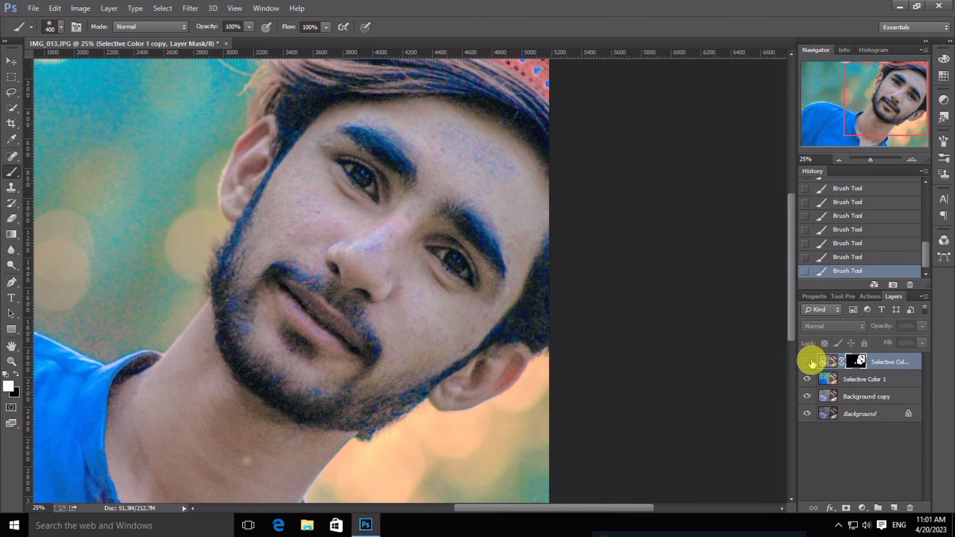
pyautogui.click(809, 361)
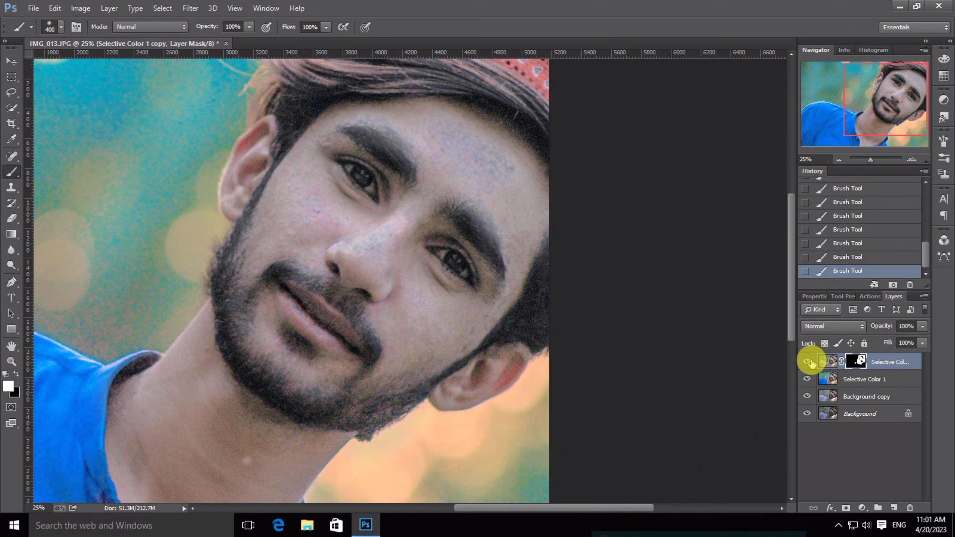
pyautogui.keyDown('shift'); pyautogui.click(872, 375); pyautogui.keyUp('shift')
pyautogui.rightClick(865, 375)
pyautogui.click(753, 334)
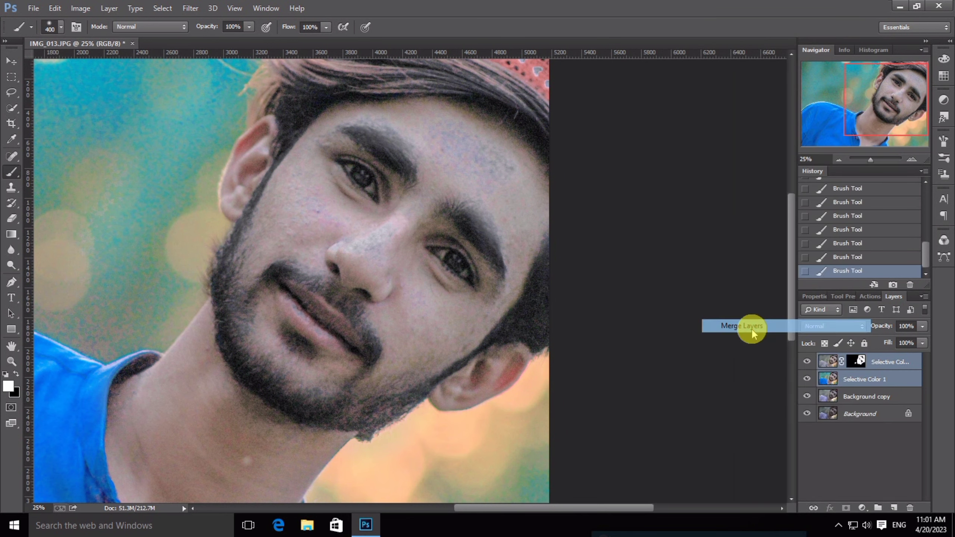
# - Merge the combined layer with Background copy and compare the result against the original Background
pyautogui.click(807, 362)
pyautogui.click(808, 361)
pyautogui.hotkey('ctrl', '0')
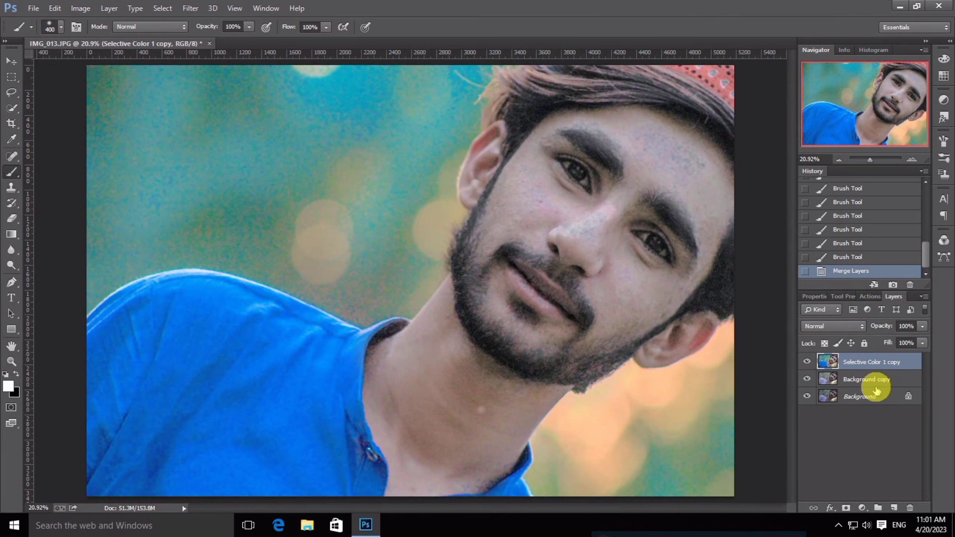
pyautogui.keyDown('shift'); pyautogui.click(871, 379); pyautogui.keyUp('shift')
pyautogui.rightClick(871, 379)
pyautogui.click(756, 334)
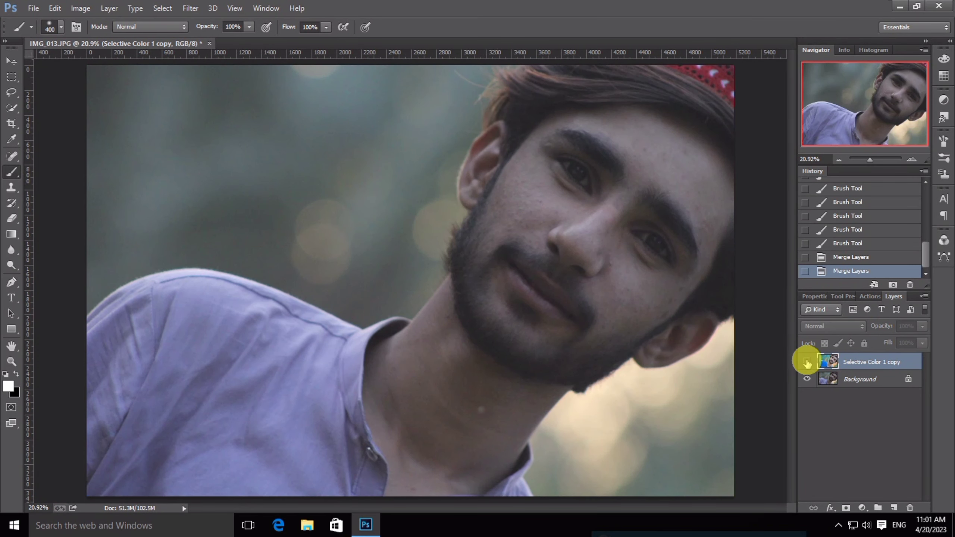
pyautogui.click(807, 362)
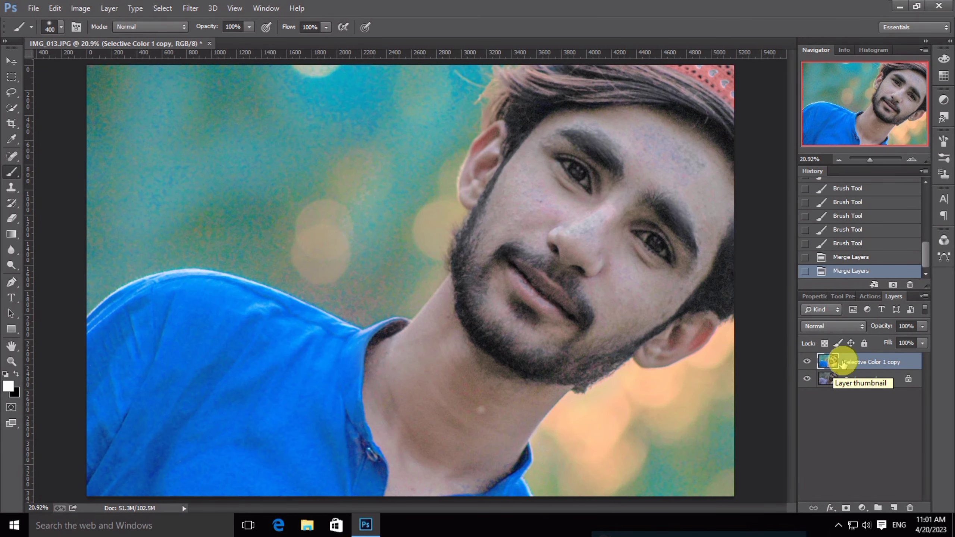
# - Duplicate the merged Selective Color 1 copy layer and choose the Mixer Brush tool for face retouching
pyautogui.moveTo(910, 365); pyautogui.dragTo(894, 508)
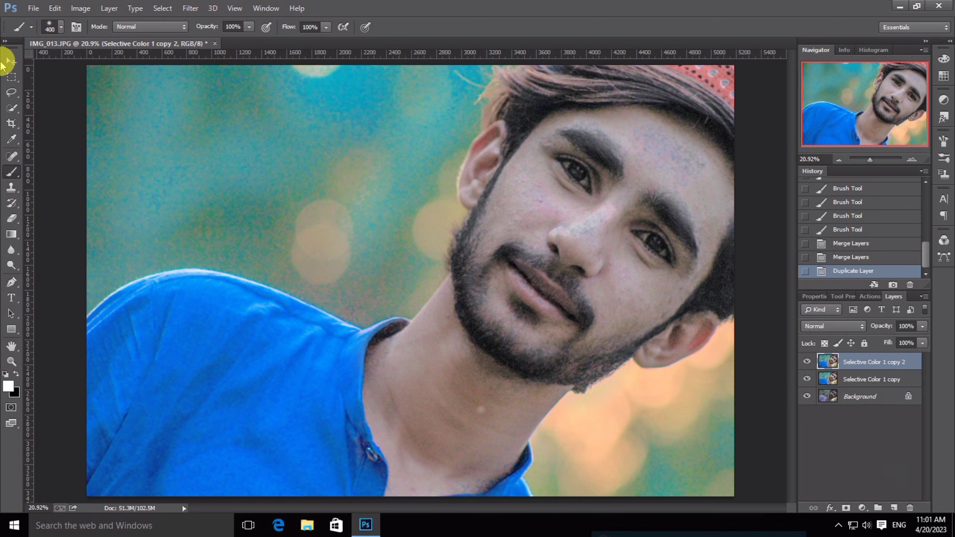
pyautogui.rightClick(11, 171)
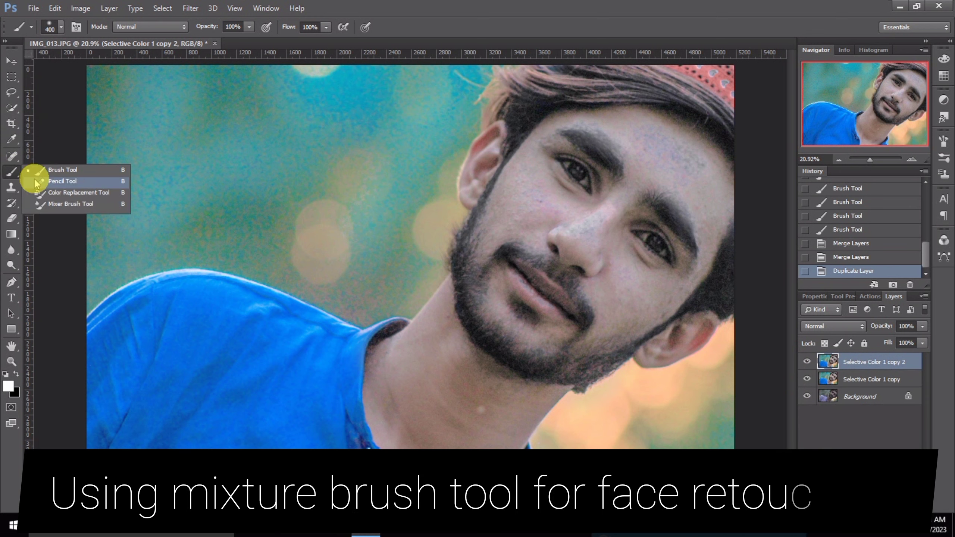
pyautogui.click(68, 204)
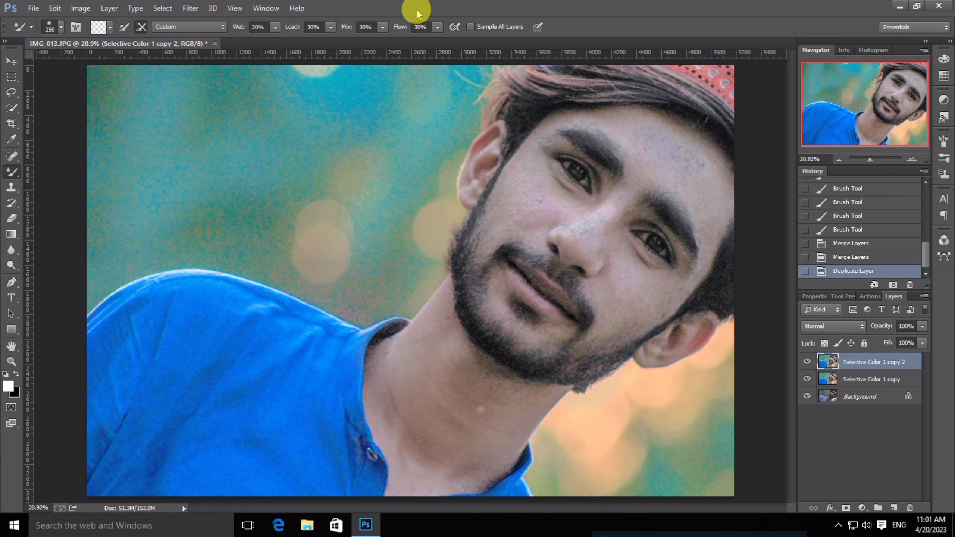
# - Smooth the skin of the cheek beside the sideburn with the Mixer Brush, using sizes between 250 and 400 px
pyautogui.hotkey('ctrl', '+')
pyautogui.hotkey('ctrl', '+')
pyautogui.hotkey('ctrl', '+')
pyautogui.press('space')
pyautogui.moveTo(612, 203); pyautogui.dragTo(155, 421)
pyautogui.moveTo(477, 268)
pyautogui.mouseDown()
pyautogui.moveTo(482, 202)
pyautogui.moveTo(546, 147)
pyautogui.mouseUp()
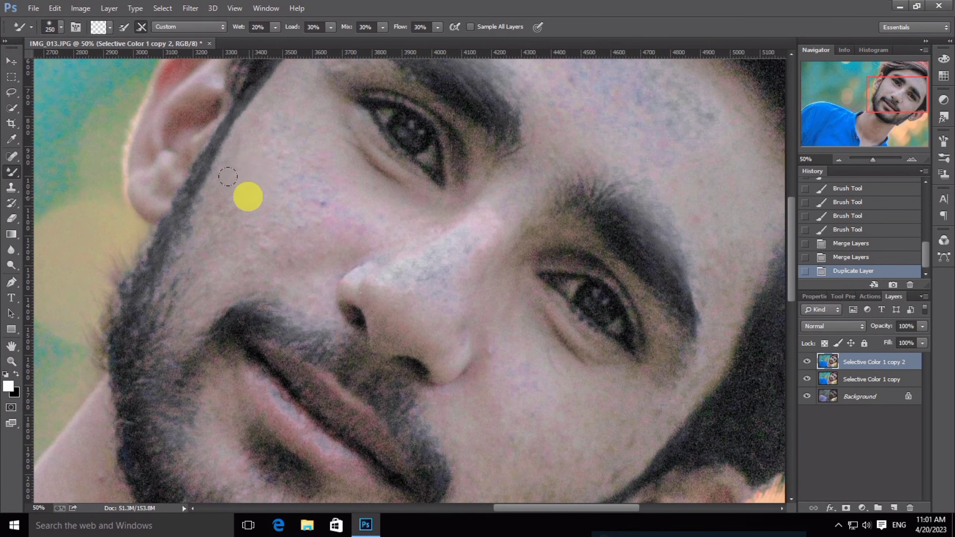
pyautogui.moveTo(236, 181)
pyautogui.mouseDown()
pyautogui.moveTo(212, 233)
pyautogui.moveTo(223, 197)
pyautogui.moveTo(219, 206)
pyautogui.mouseUp()
pyautogui.press(']')
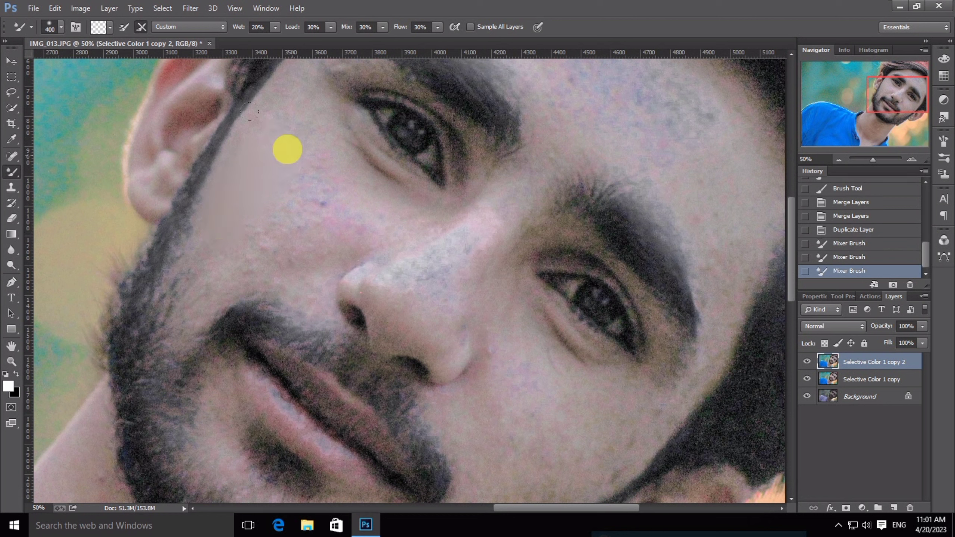
pyautogui.moveTo(266, 119)
pyautogui.mouseDown()
pyautogui.moveTo(288, 122)
pyautogui.moveTo(280, 98)
pyautogui.mouseUp()
pyautogui.press('[')
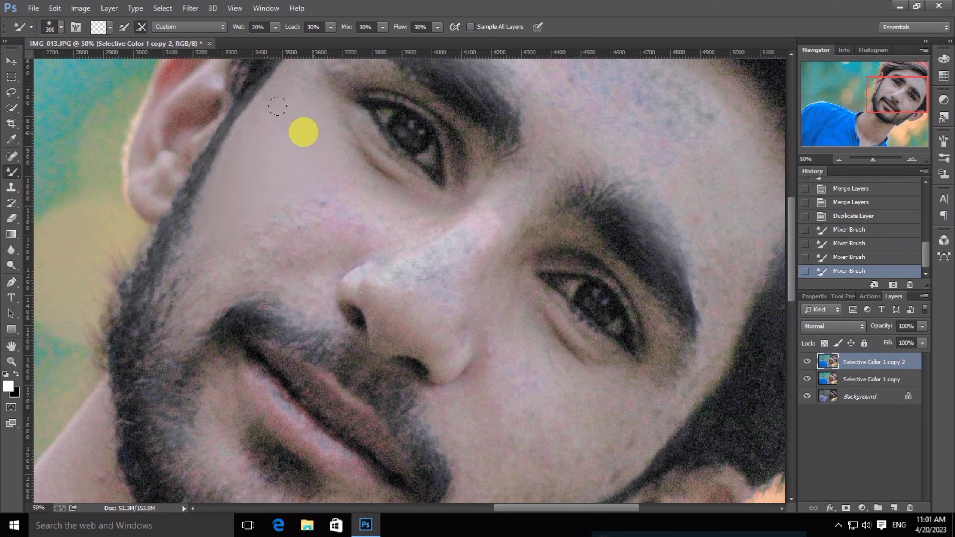
# - Blend the skin under the eye and across the same cheek toward the nose, varying the Mixer Brush size
pyautogui.moveTo(303, 132)
pyautogui.mouseDown()
pyautogui.moveTo(280, 124)
pyautogui.moveTo(285, 115)
pyautogui.moveTo(334, 153)
pyautogui.moveTo(350, 143)
pyautogui.moveTo(400, 168)
pyautogui.moveTo(273, 187)
pyautogui.mouseUp()
pyautogui.press('[')
pyautogui.press('[')
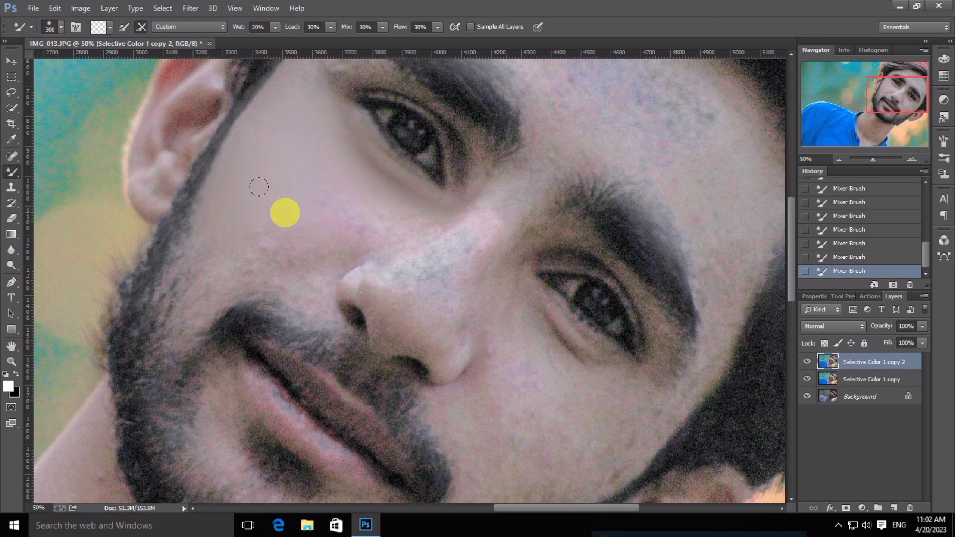
pyautogui.moveTo(261, 244)
pyautogui.mouseDown()
pyautogui.moveTo(313, 227)
pyautogui.moveTo(312, 186)
pyautogui.moveTo(233, 257)
pyautogui.moveTo(377, 205)
pyautogui.moveTo(355, 200)
pyautogui.moveTo(387, 214)
pyautogui.mouseUp()
pyautogui.press('[')
pyautogui.press('[')
pyautogui.press(']')
pyautogui.press(']')
pyautogui.press(']')
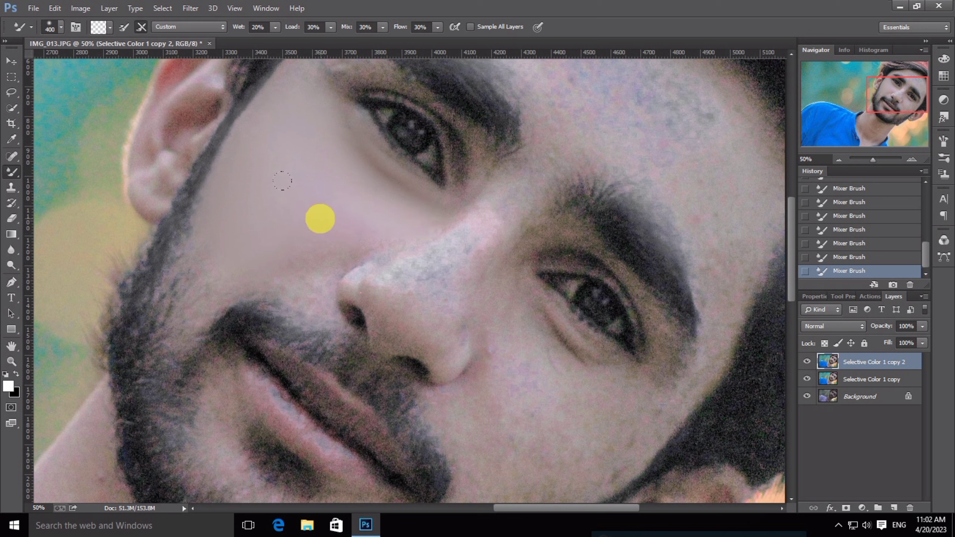
# - Smooth the lower cheek between the nose, mustache and beard edge with a 175 to 250 px Mixer Brush
pyautogui.press('[')
pyautogui.press('[')
pyautogui.press('[')
pyautogui.press('[')
pyautogui.press('[')
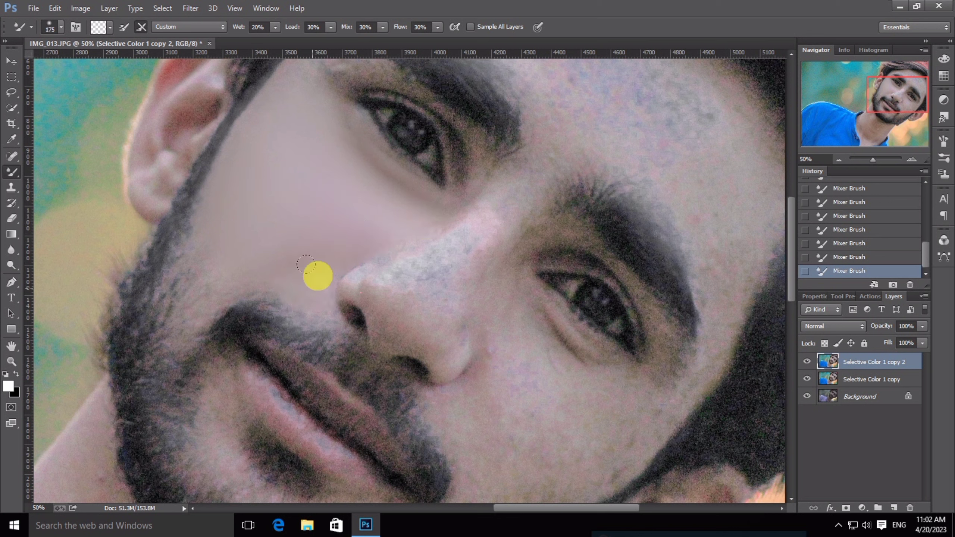
pyautogui.press(']')
pyautogui.press(']')
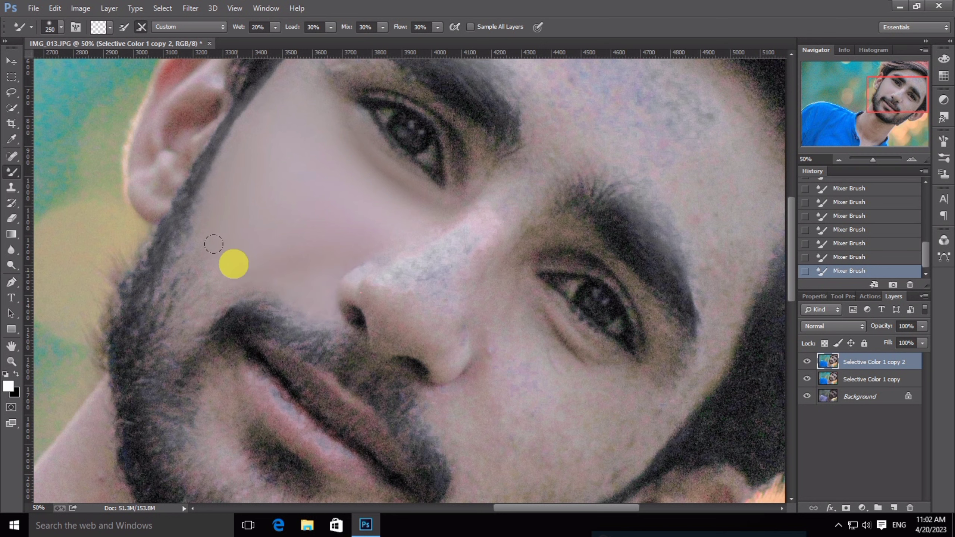
pyautogui.moveTo(311, 166); pyautogui.dragTo(309, 218)
# - Smooth the tip, side and bridge of the nose with a small Mixer Brush of 90 to 150 px
pyautogui.press('[')
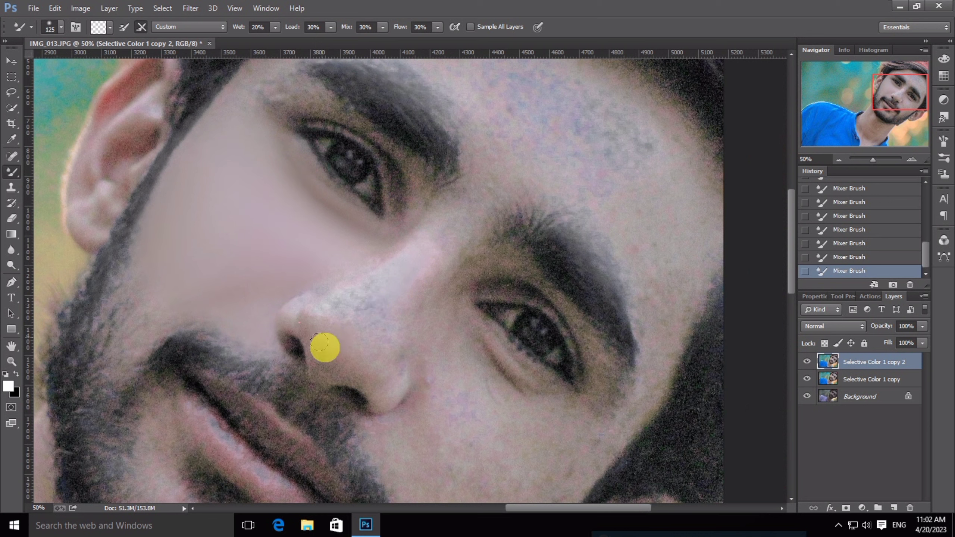
pyautogui.moveTo(320, 343)
pyautogui.mouseDown()
pyautogui.moveTo(314, 352)
pyautogui.moveTo(295, 313)
pyautogui.mouseUp()
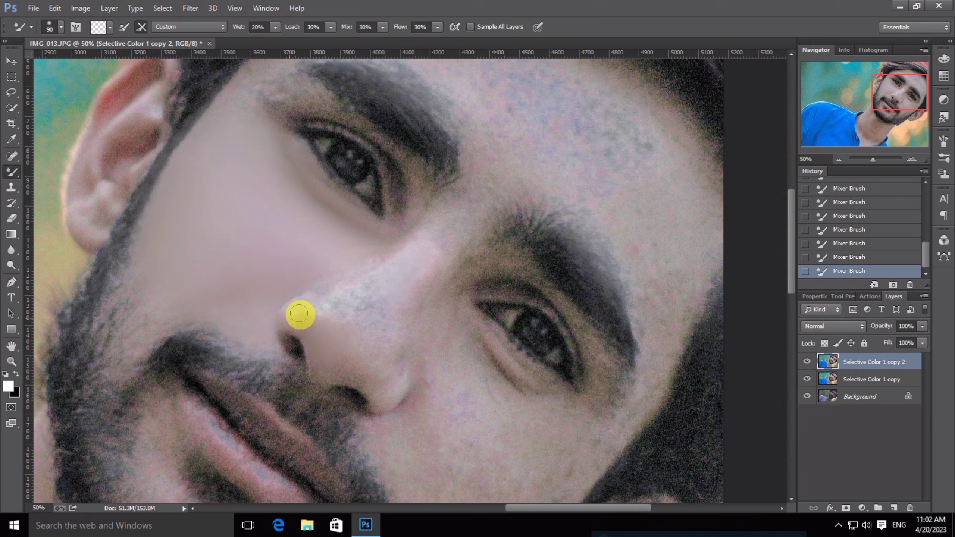
pyautogui.moveTo(353, 328)
pyautogui.mouseDown()
pyautogui.moveTo(316, 322)
pyautogui.moveTo(329, 344)
pyautogui.moveTo(338, 301)
pyautogui.moveTo(320, 296)
pyautogui.moveTo(345, 311)
pyautogui.moveTo(353, 357)
pyautogui.moveTo(370, 347)
pyautogui.moveTo(353, 287)
pyautogui.mouseUp()
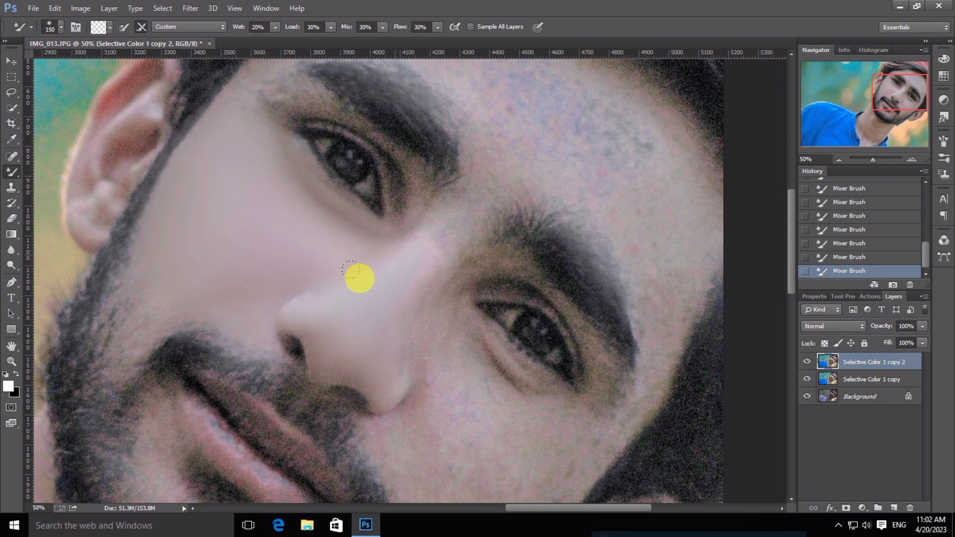
# - Smooth the other cheek from the nose and under-eye area to the beard line, varying the Mixer Brush size up to 250 px
pyautogui.moveTo(459, 304)
pyautogui.mouseDown()
pyautogui.moveTo(324, 226)
pyautogui.moveTo(318, 131)
pyautogui.mouseUp()
pyautogui.press(']')
pyautogui.press(']')
pyautogui.moveTo(403, 287)
pyautogui.mouseDown()
pyautogui.moveTo(273, 274)
pyautogui.moveTo(379, 335)
pyautogui.moveTo(256, 241)
pyautogui.mouseUp()
pyautogui.press('[')
pyautogui.press('[')
pyautogui.press('[')
pyautogui.press('[')
pyautogui.press('[')
pyautogui.press(']')
pyautogui.press(']')
pyautogui.press(']')
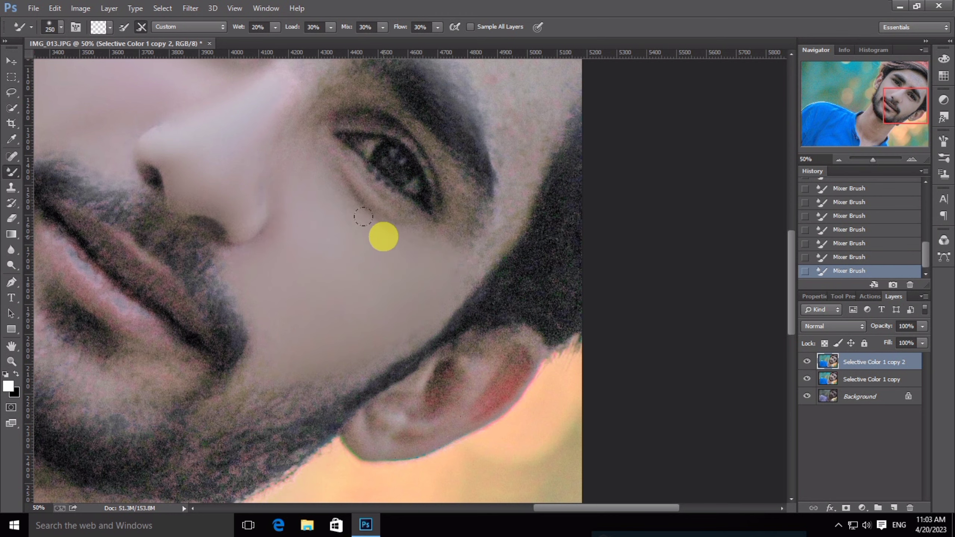
# - Smooth the forehead and the skin around the eyebrows and temple, reducing the Mixer Brush to 200 px for the narrow areas
pyautogui.moveTo(449, 170)
pyautogui.mouseDown()
pyautogui.moveTo(331, 292)
pyautogui.moveTo(313, 392)
pyautogui.mouseUp()
pyautogui.moveTo(376, 223)
pyautogui.mouseDown()
pyautogui.moveTo(420, 251)
pyautogui.moveTo(344, 205)
pyautogui.moveTo(281, 132)
pyautogui.moveTo(237, 172)
pyautogui.moveTo(405, 308)
pyautogui.mouseUp()
pyautogui.moveTo(306, 345); pyautogui.dragTo(326, 297)
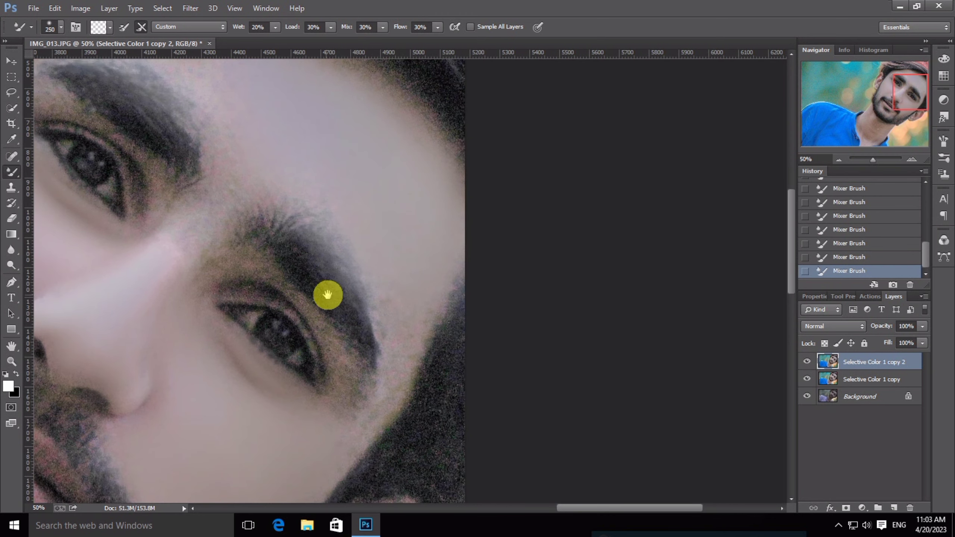
pyautogui.moveTo(334, 181); pyautogui.dragTo(362, 280)
pyautogui.press(']')
pyautogui.moveTo(236, 181); pyautogui.dragTo(312, 212)
pyautogui.press('[')
pyautogui.press('[')
pyautogui.press('[')
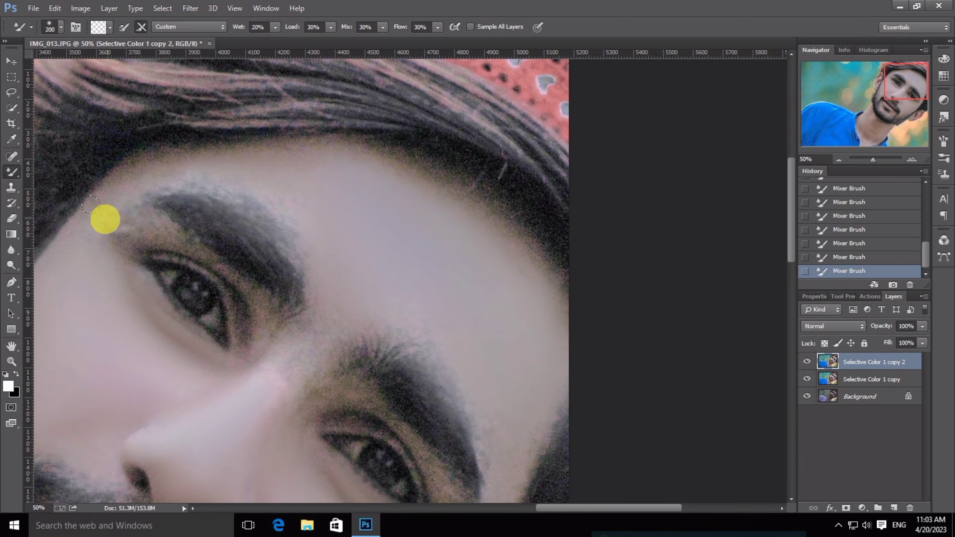
# - Smooth the bare skin around the lips and chin inside the beard with a 125 px Mixer Brush
pyautogui.moveTo(373, 302); pyautogui.dragTo(378, 158)
pyautogui.moveTo(273, 282)
pyautogui.mouseDown()
pyautogui.moveTo(355, 182)
pyautogui.moveTo(486, 81)
pyautogui.mouseUp()
pyautogui.press('[')
pyautogui.press('[')
pyautogui.moveTo(228, 277); pyautogui.dragTo(231, 241)
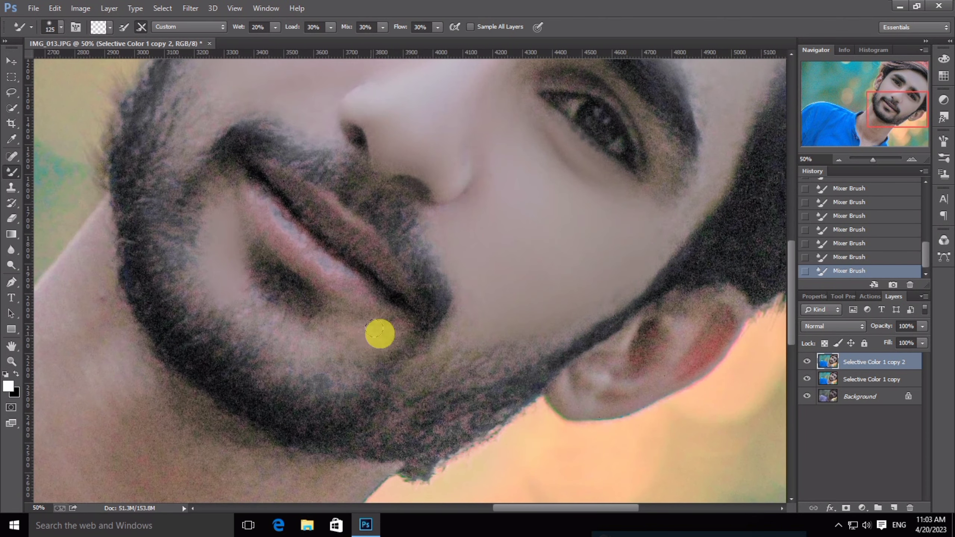
pyautogui.moveTo(380, 333); pyautogui.dragTo(322, 347)
# - Smooth the neck skin with the Mixer Brush enlarged to 400 px, and save the document as IMG_013.psd
pyautogui.moveTo(262, 212)
pyautogui.mouseDown()
pyautogui.moveTo(346, 259)
pyautogui.moveTo(495, 102)
pyautogui.mouseUp()
pyautogui.hotkey('ctrl', '-')
pyautogui.moveTo(356, 294); pyautogui.dragTo(377, 295)
pyautogui.press(']')
pyautogui.press(']')
pyautogui.press(']')
pyautogui.press(']')
pyautogui.press(']')
pyautogui.press(']')
pyautogui.moveTo(238, 370)
pyautogui.mouseDown()
pyautogui.moveTo(209, 280)
pyautogui.moveTo(204, 294)
pyautogui.moveTo(281, 285)
pyautogui.mouseUp()
pyautogui.hotkey('ctrl', 's')
pyautogui.press('Return')
pyautogui.press('[')
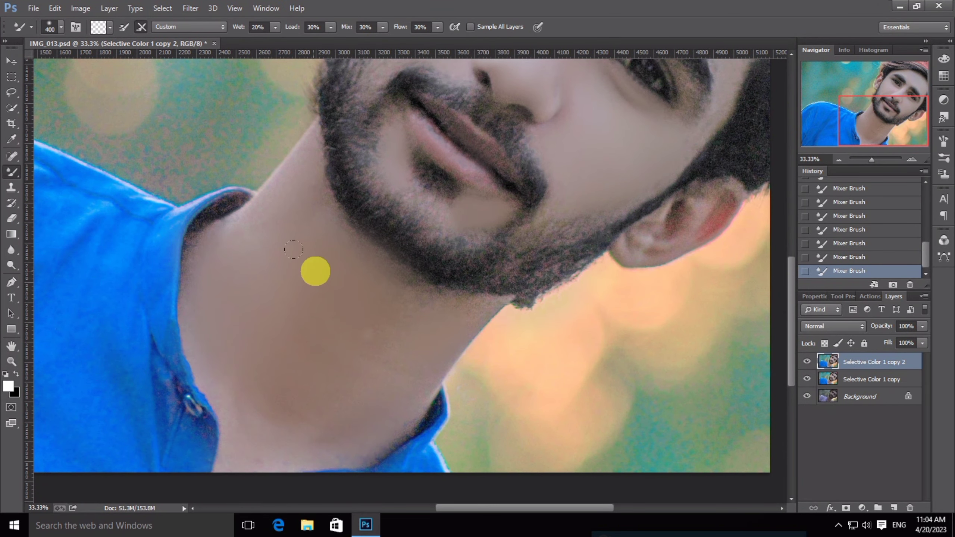
# - Compare the retouched layer with the unretouched one, merge it with Selective Color 1 copy, and duplicate the merged layer
pyautogui.hotkey('ctrl', '-')
pyautogui.press(']')
pyautogui.click(808, 362)
pyautogui.click(808, 363)
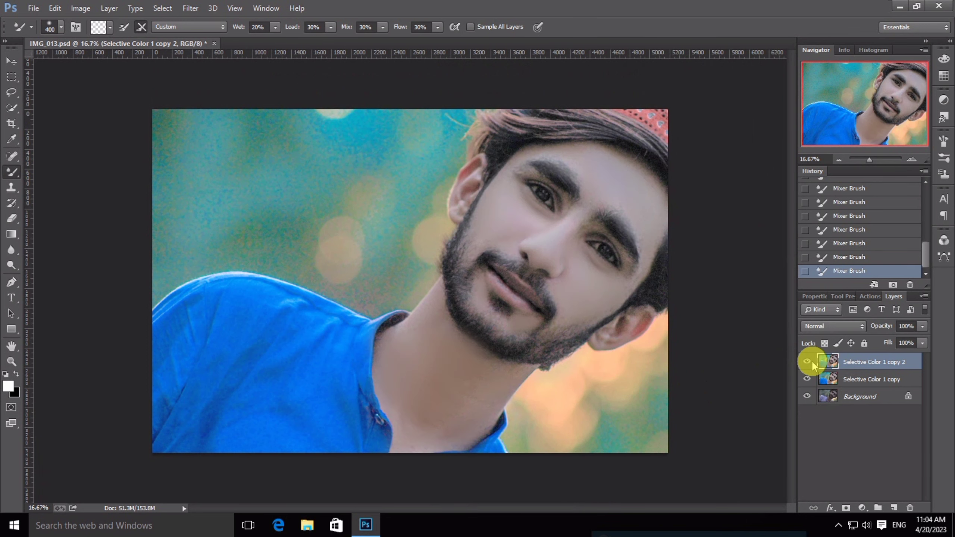
pyautogui.keyDown('shift'); pyautogui.click(871, 376); pyautogui.keyUp('shift')
pyautogui.rightClick(871, 376)
pyautogui.click(782, 325)
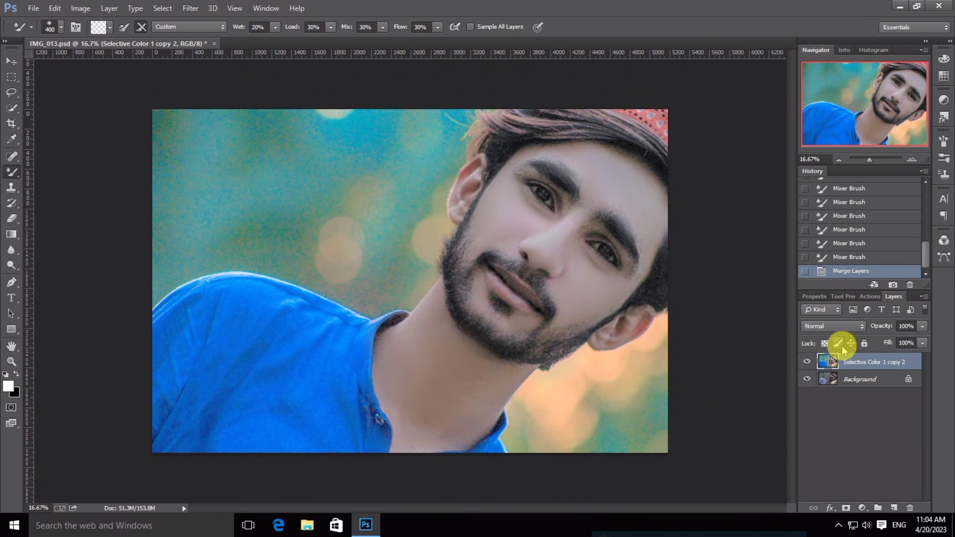
pyautogui.moveTo(869, 364); pyautogui.dragTo(894, 507)
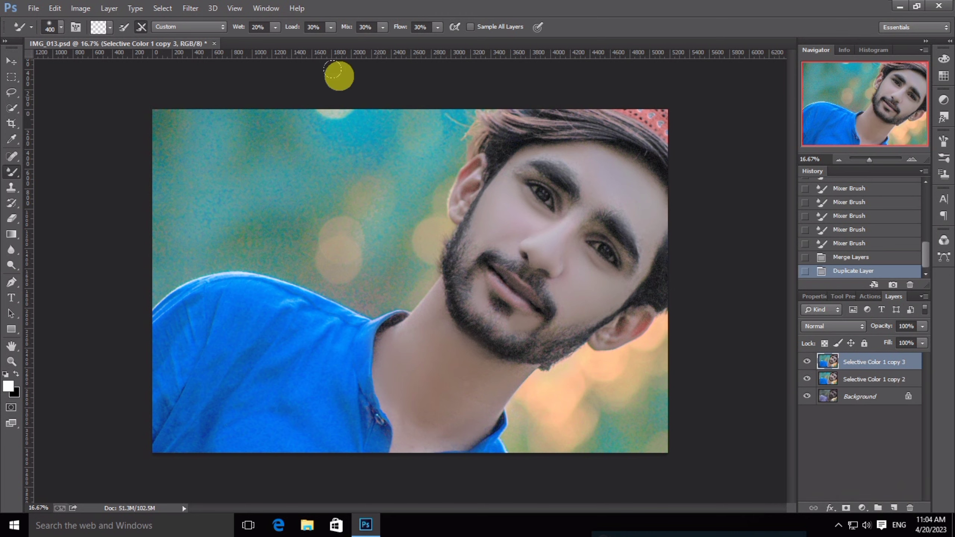
# - Open the duplicate in the Camera Raw filter and set the Luminance noise reduction to 100, checking the face up close
pyautogui.click(189, 8)
pyautogui.click(211, 80)
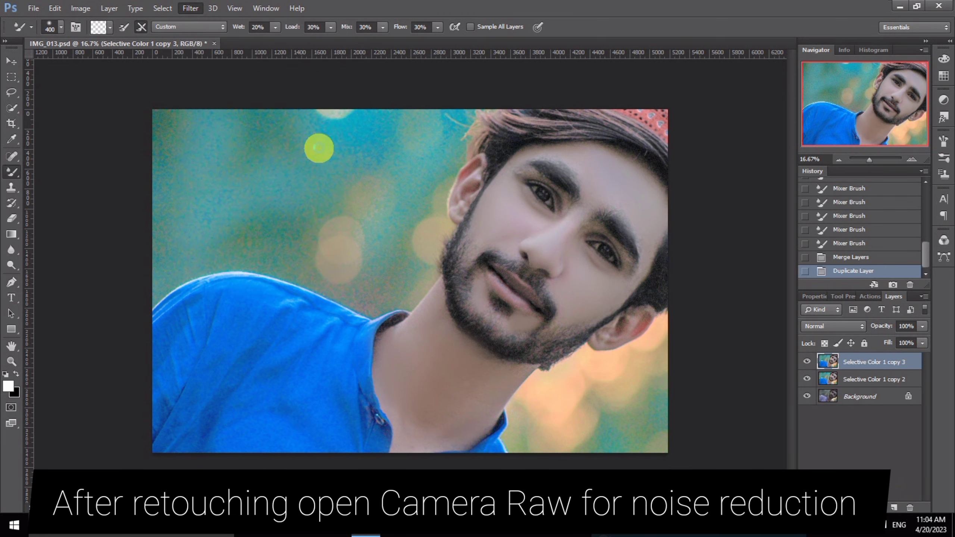
pyautogui.click(687, 131)
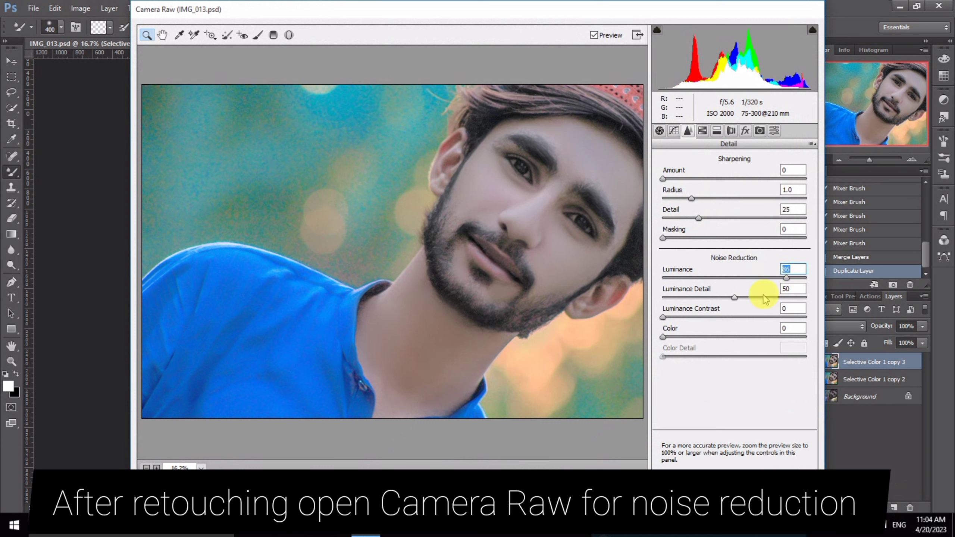
pyautogui.moveTo(735, 300)
pyautogui.mouseDown()
pyautogui.moveTo(716, 299)
pyautogui.moveTo(735, 306)
pyautogui.mouseUp()
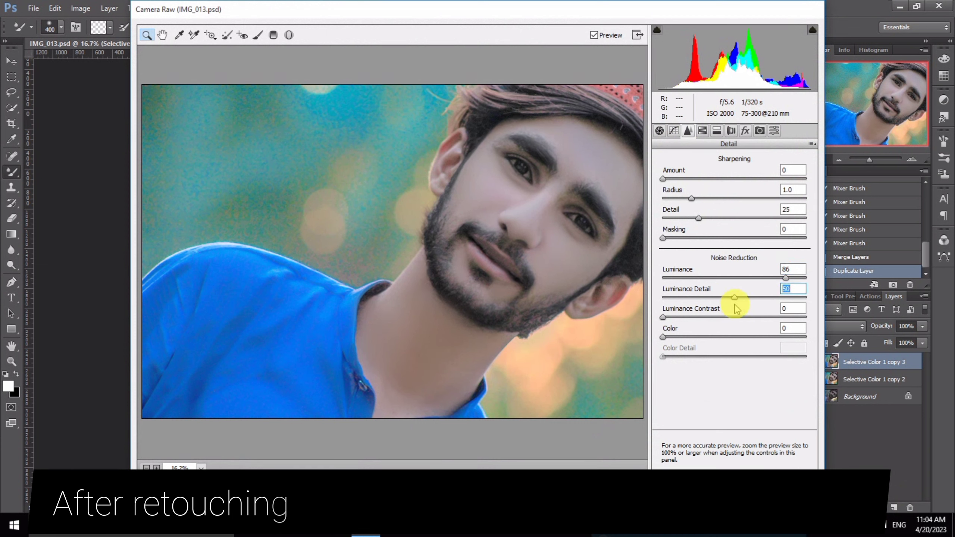
pyautogui.moveTo(463, 179); pyautogui.dragTo(546, 269)
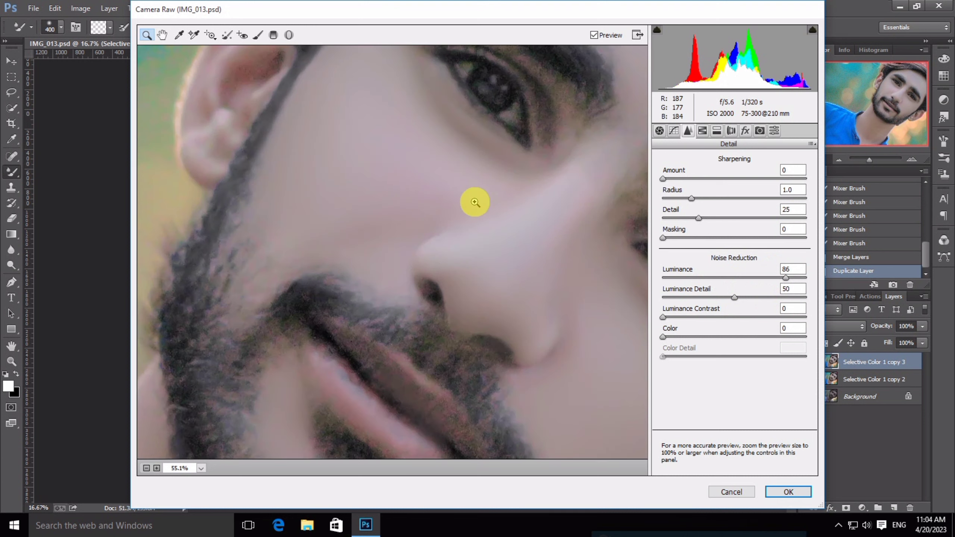
pyautogui.moveTo(675, 278); pyautogui.dragTo(785, 278)
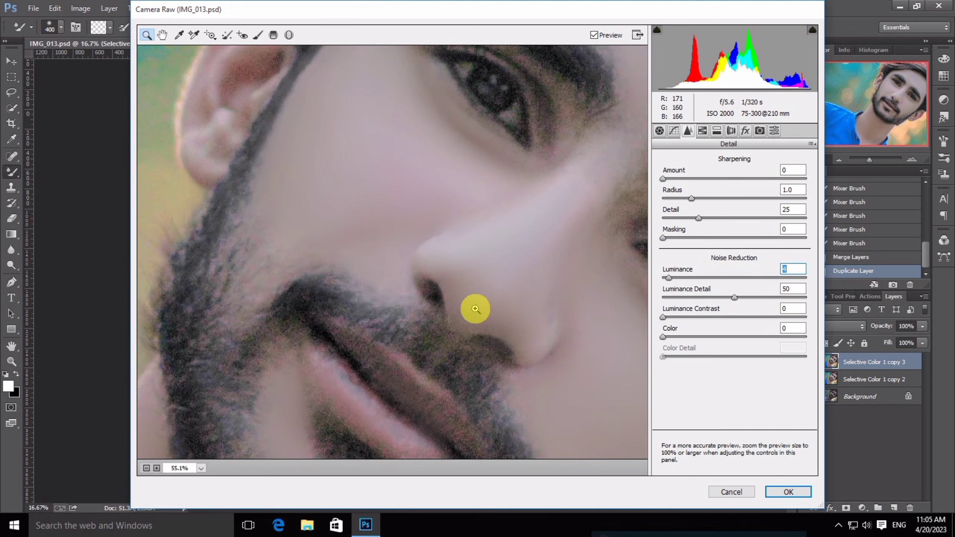
pyautogui.moveTo(208, 231); pyautogui.dragTo(484, 400)
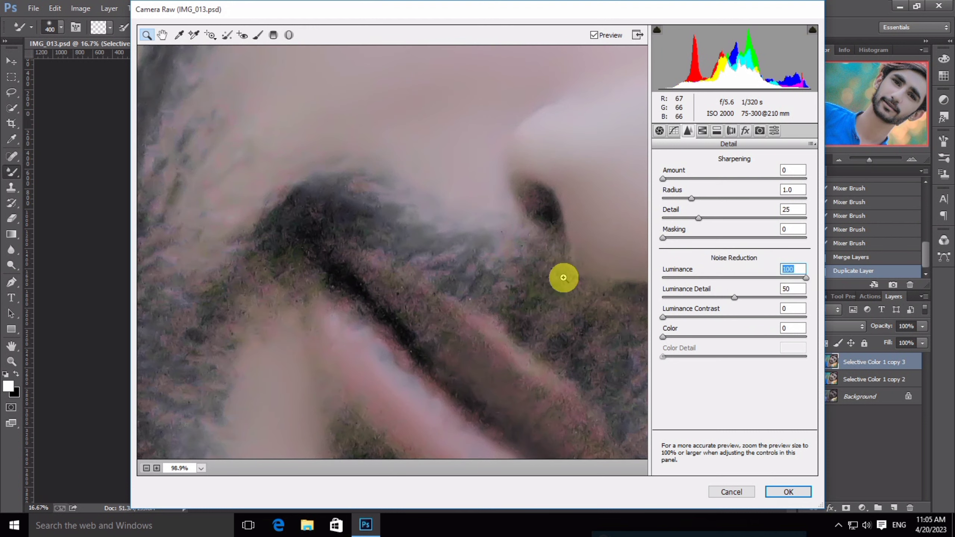
# - Set the Luminance Detail to 42 and fit the whole photo in the Camera Raw preview
pyautogui.moveTo(728, 300); pyautogui.dragTo(676, 297)
pyautogui.click(730, 297)
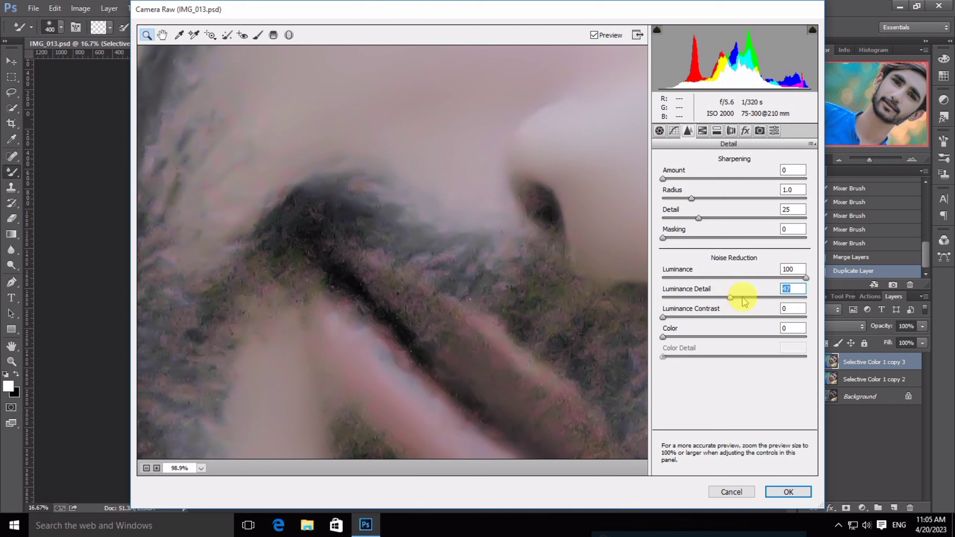
pyautogui.hotkey('ctrl', '0')
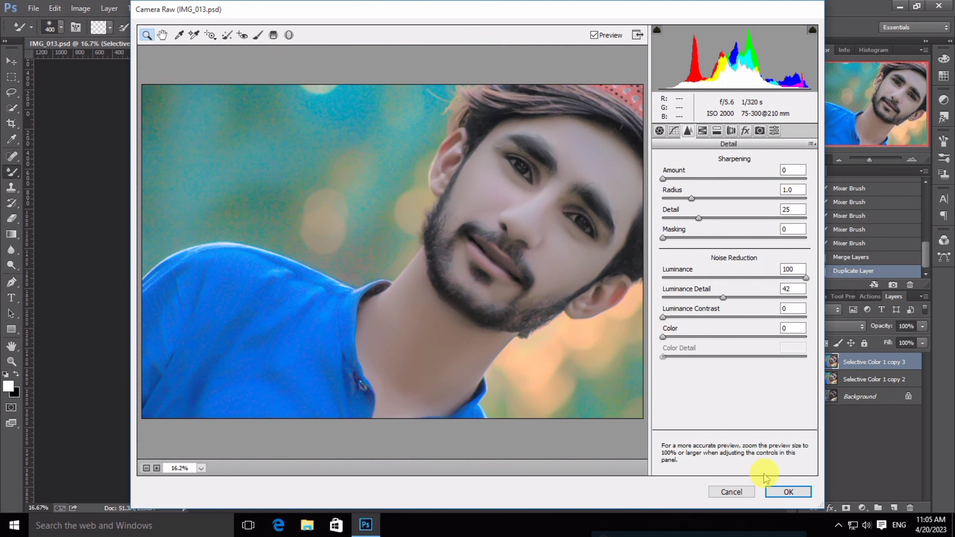
# - Apply the Camera Raw noise reduction and duplicate the filtered layer twice
pyautogui.click(789, 491)
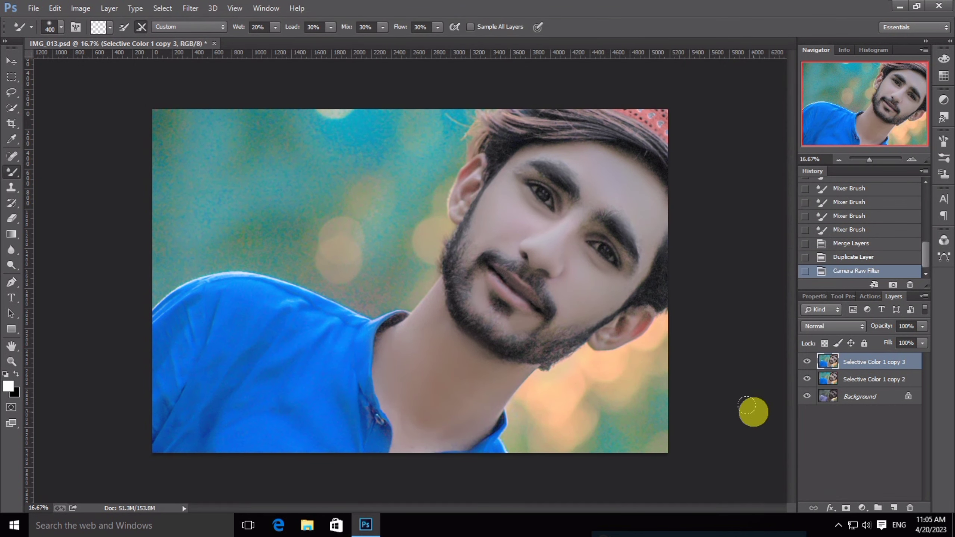
pyautogui.hotkey('ctrl', 'j')
pyautogui.hotkey('ctrl', 'j')
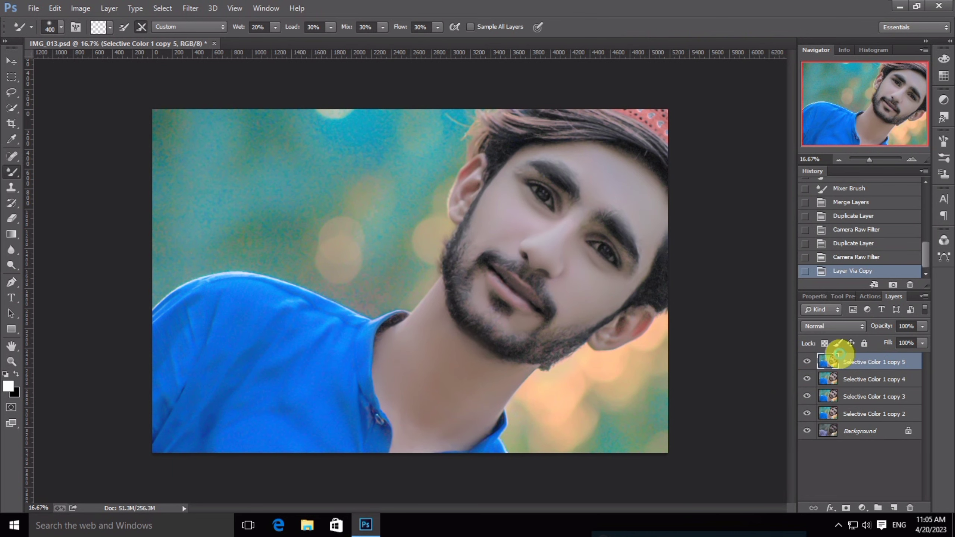
# - Open the top copy in the Camera Raw filter and set Vibrance to +37, Contrast to +32 and Highlights to -97
pyautogui.hotkey('ctrl', 'shift', 'a')
pyautogui.moveTo(734, 387); pyautogui.dragTo(764, 385)
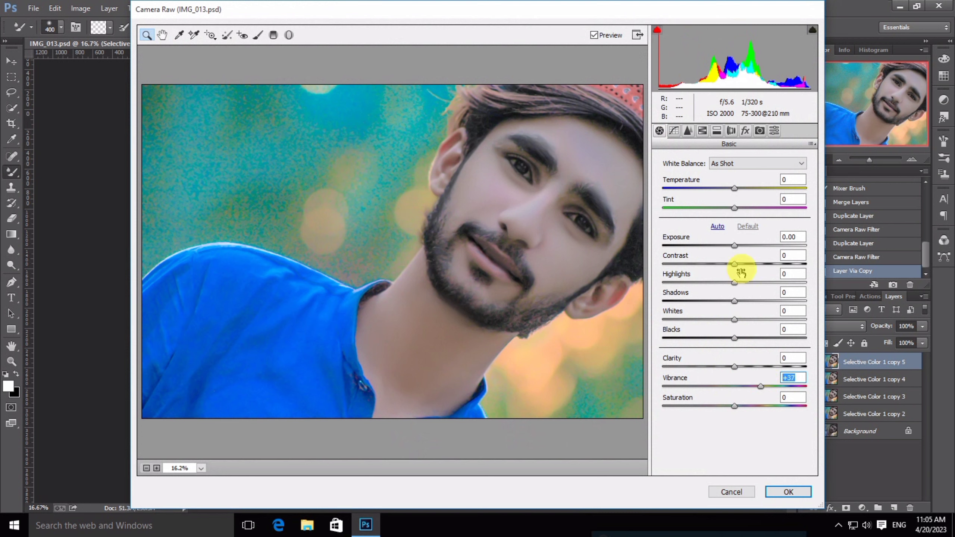
pyautogui.moveTo(739, 269); pyautogui.dragTo(685, 283)
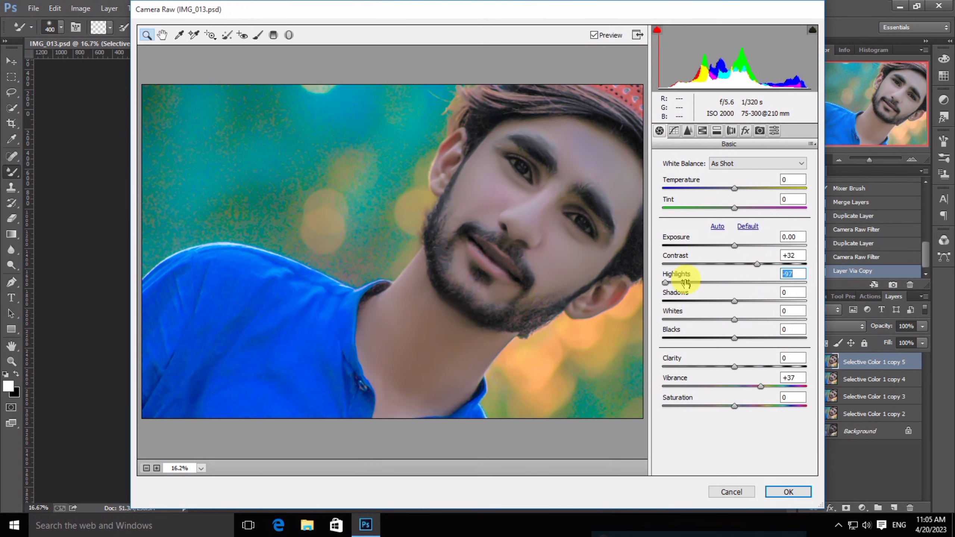
# - Brighten the skin tones by setting the HSL Luminance of Oranges to +15 and Reds to +29
pyautogui.click(702, 131)
pyautogui.click(730, 176)
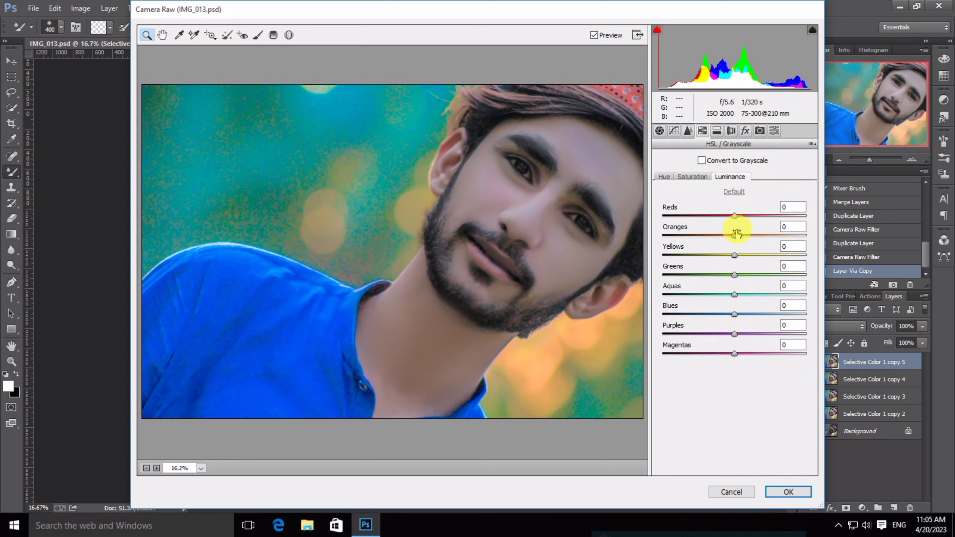
pyautogui.moveTo(734, 235); pyautogui.dragTo(776, 225)
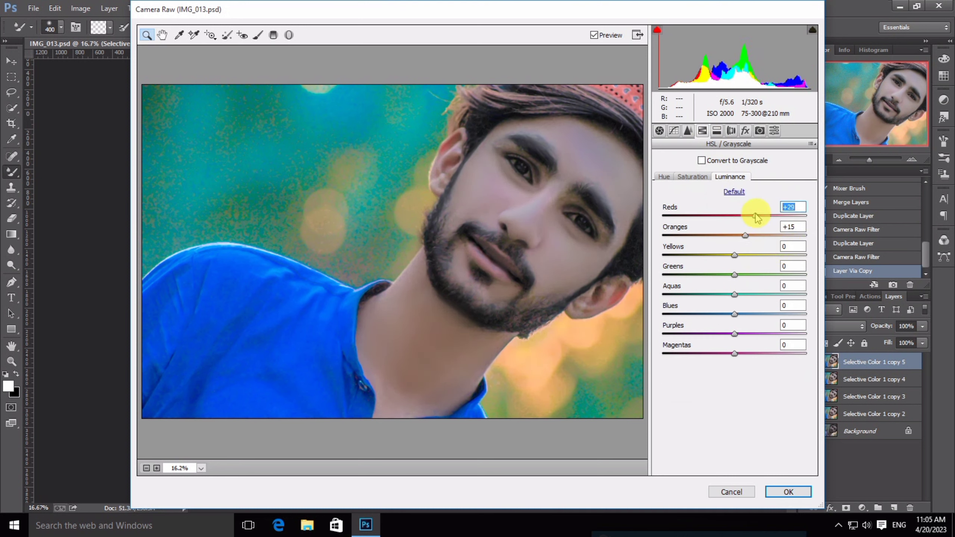
# - Calibrate Green Primary to Hue +23, Saturation +26, Blue Primary Hue to -16, and Red Primary to Hue +33, Saturation +4, and apply the filter
pyautogui.click(759, 130)
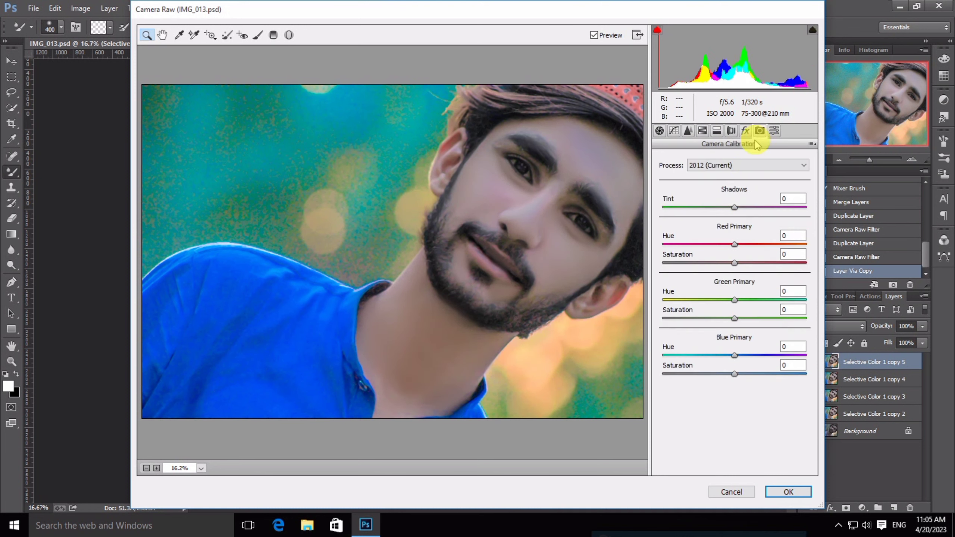
pyautogui.moveTo(752, 320); pyautogui.dragTo(749, 305)
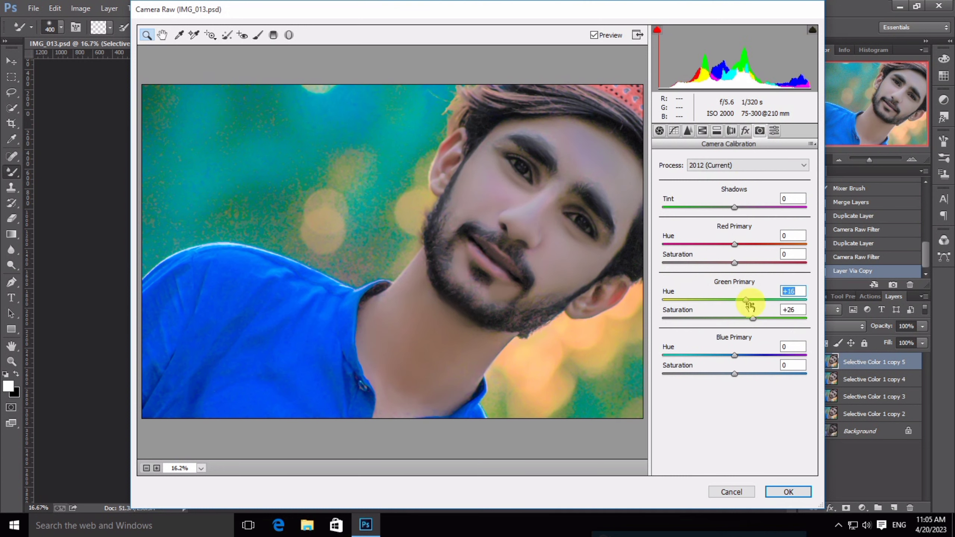
pyautogui.moveTo(733, 355); pyautogui.dragTo(721, 352)
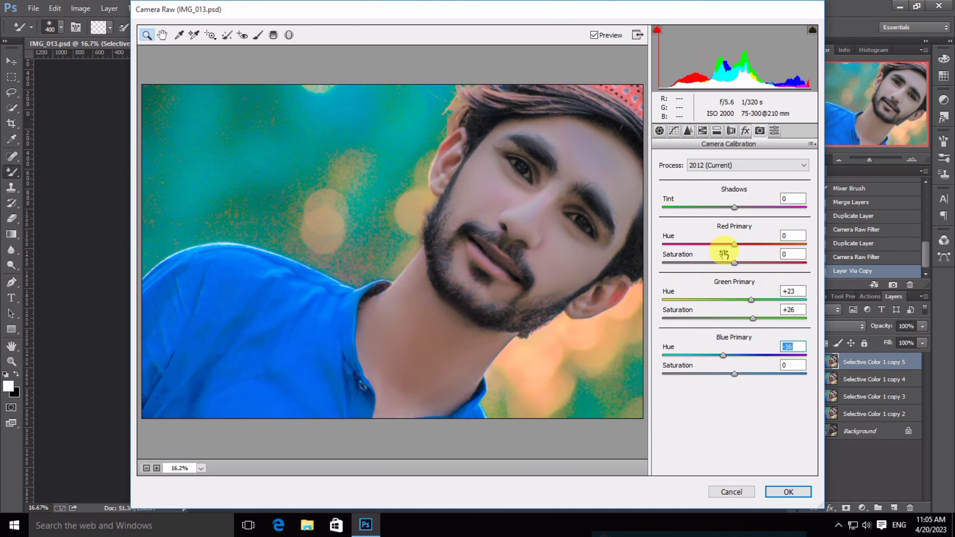
pyautogui.moveTo(723, 255); pyautogui.dragTo(740, 264)
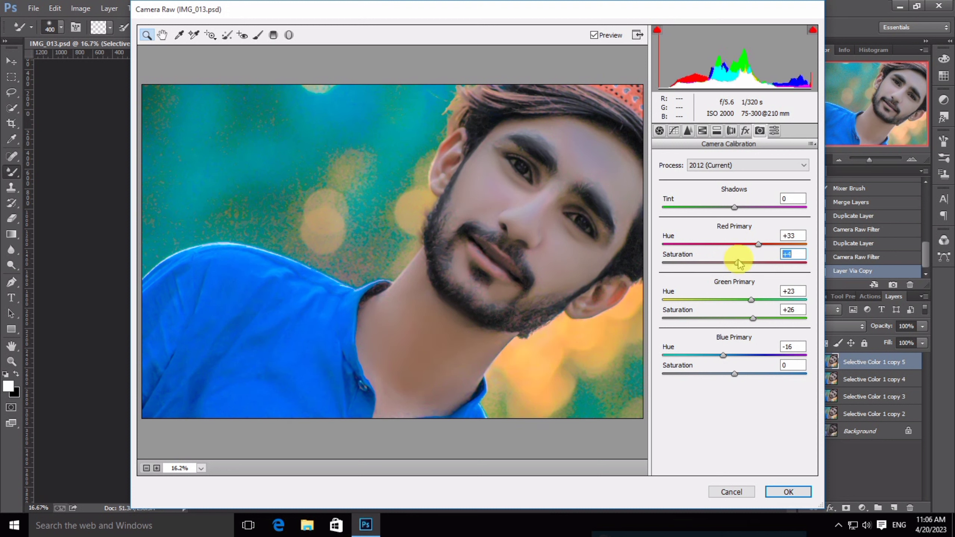
pyautogui.click(788, 492)
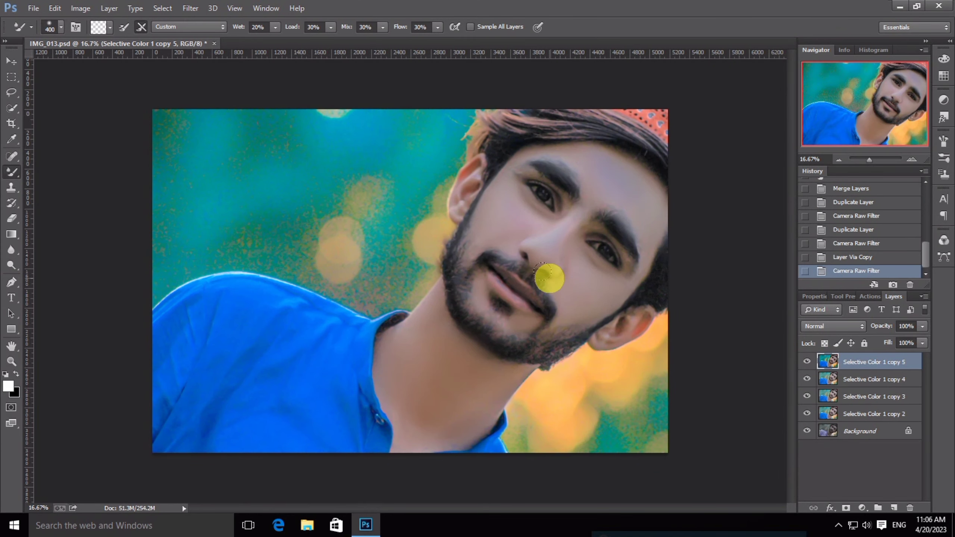
# - Merge the four Selective Color 1 copies into one layer and hide it to compare with the original photo
pyautogui.keyDown('shift'); pyautogui.click(867, 412); pyautogui.keyUp('shift')
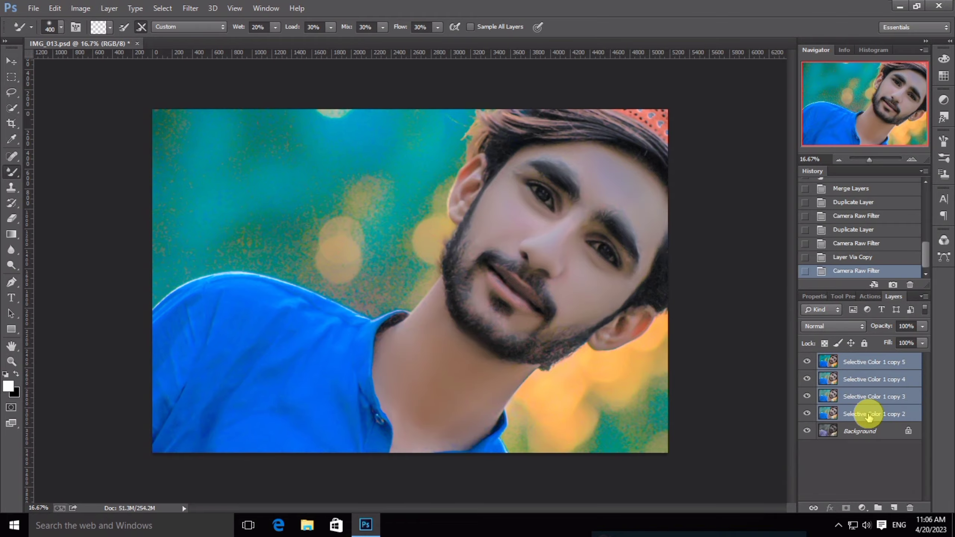
pyautogui.hotkey('ctrl', 'e')
pyautogui.click(807, 361)
pyautogui.hotkey('ctrl', '-')
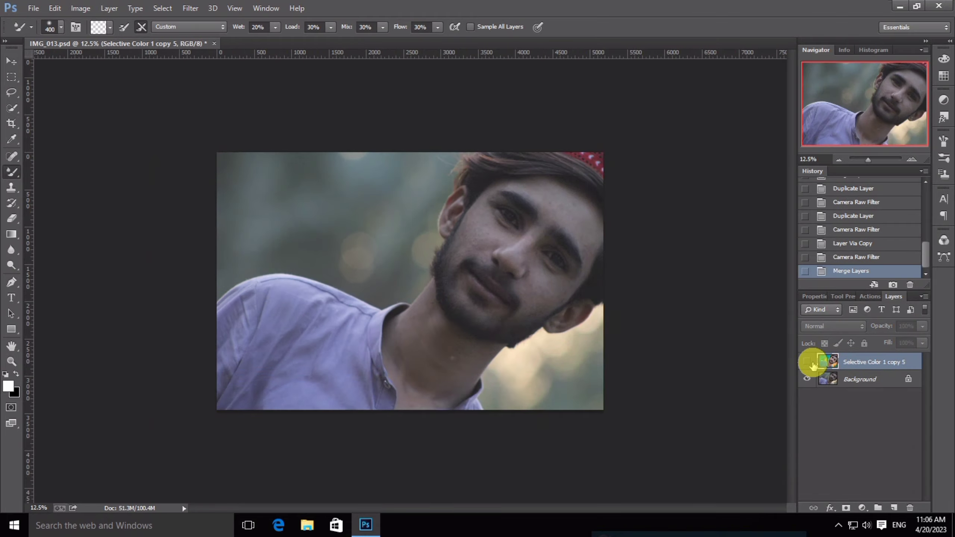